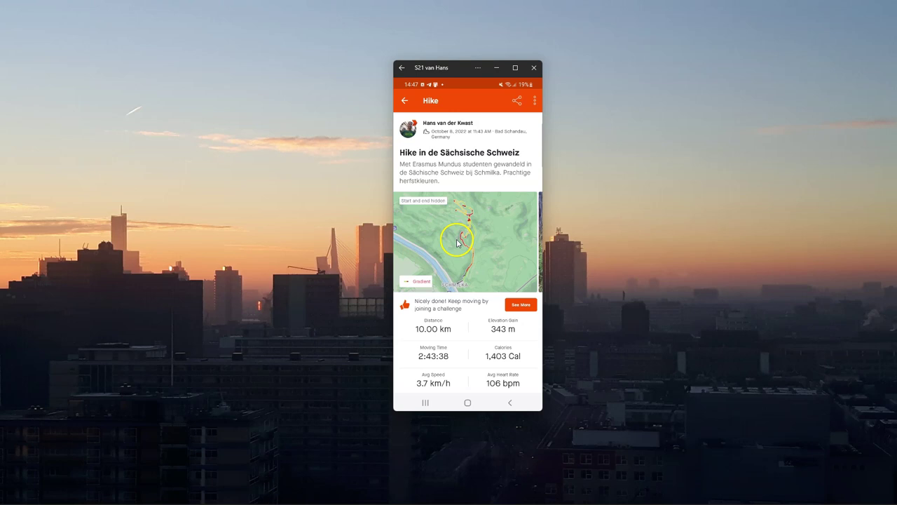
# Step: Open the hike on the full-screen map and save it as an Everyone-visible route, keeping its name
pyautogui.click(456, 242)
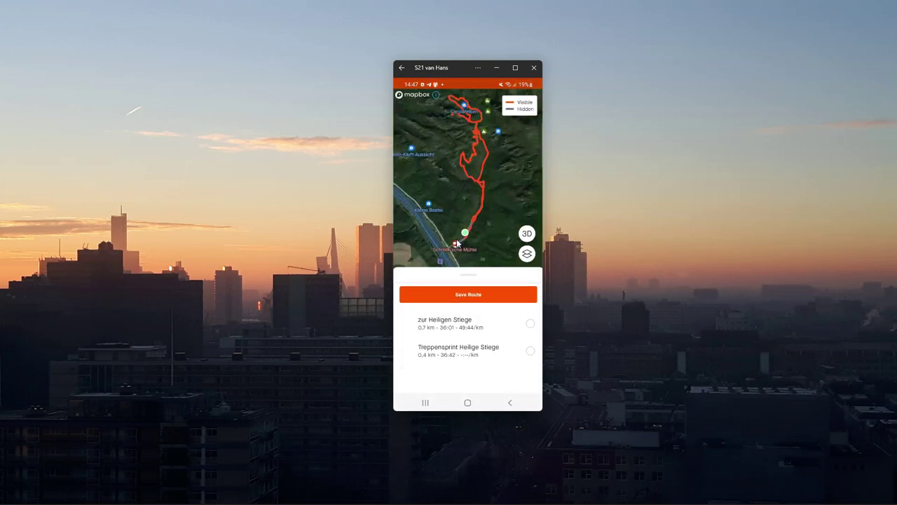
pyautogui.click(466, 296)
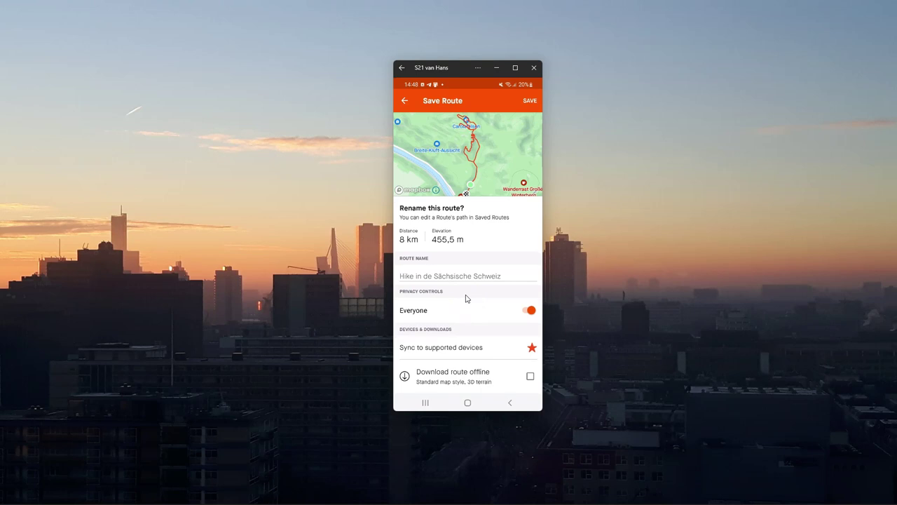
pyautogui.click(529, 101)
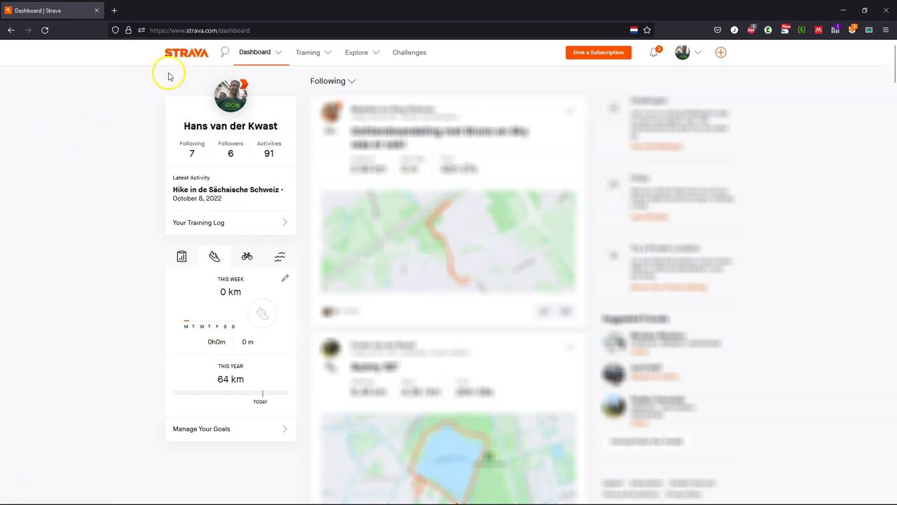
# Step: Open the 'Hike in de Sächsische Schweiz' route from My Routes, filtered to the Hike tab
pyautogui.moveTo(275, 50)
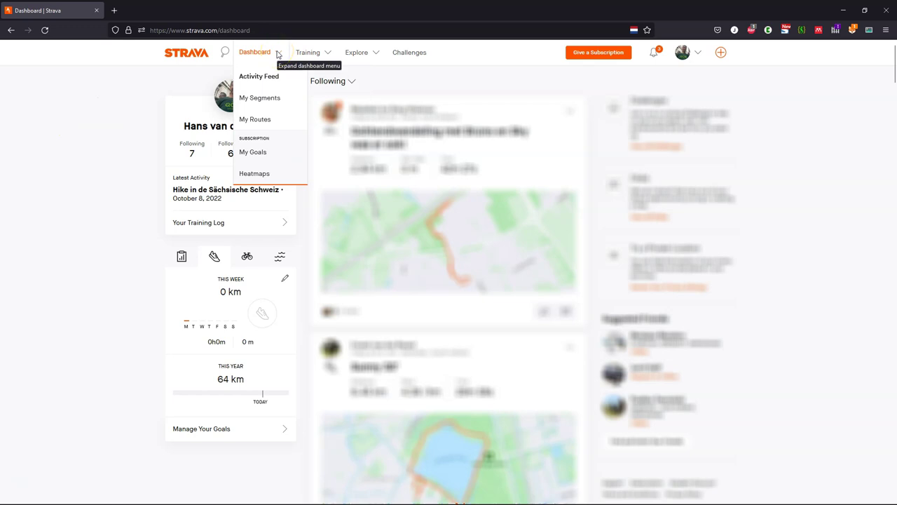
pyautogui.click(254, 121)
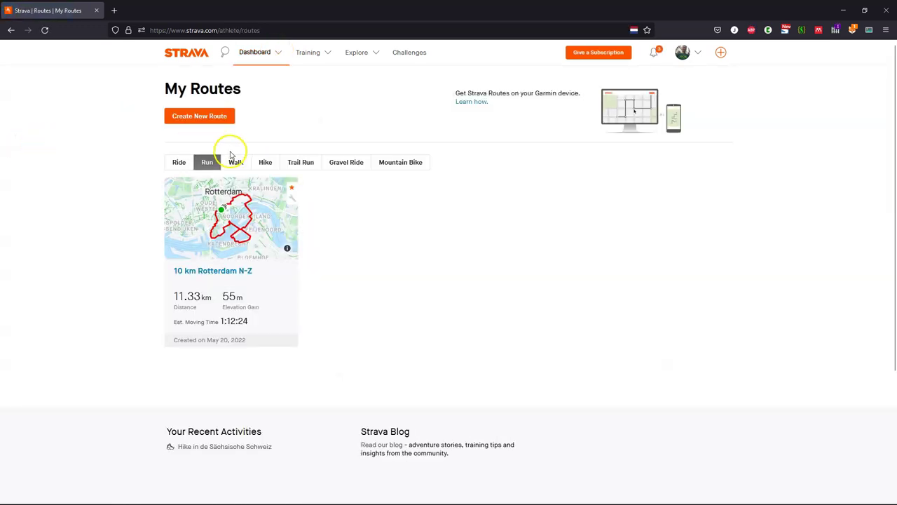
pyautogui.click(266, 164)
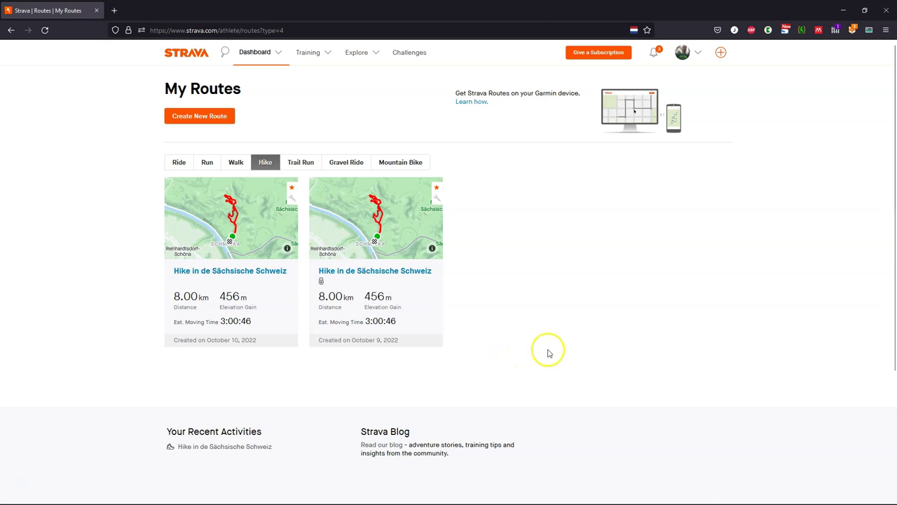
pyautogui.click(217, 270)
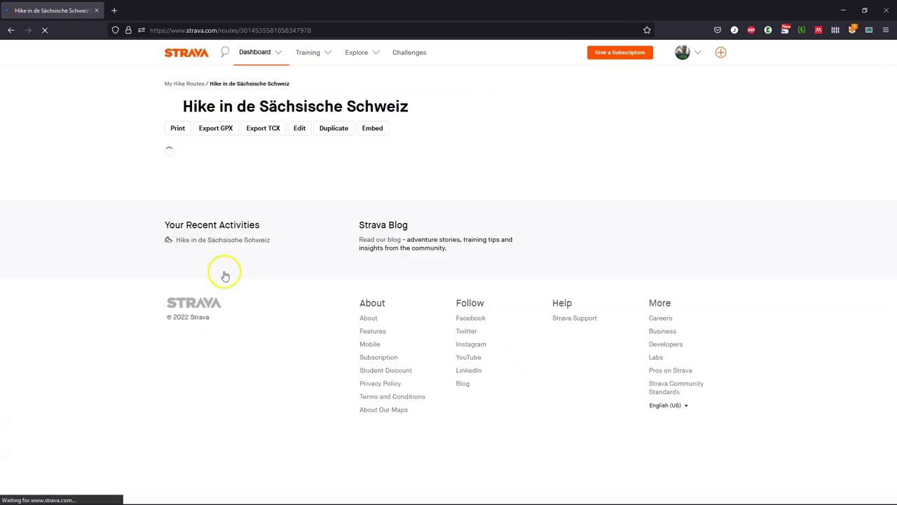
# Step: Export the route as a GPX file to Z:\Hike and close the browser
pyautogui.click(222, 132)
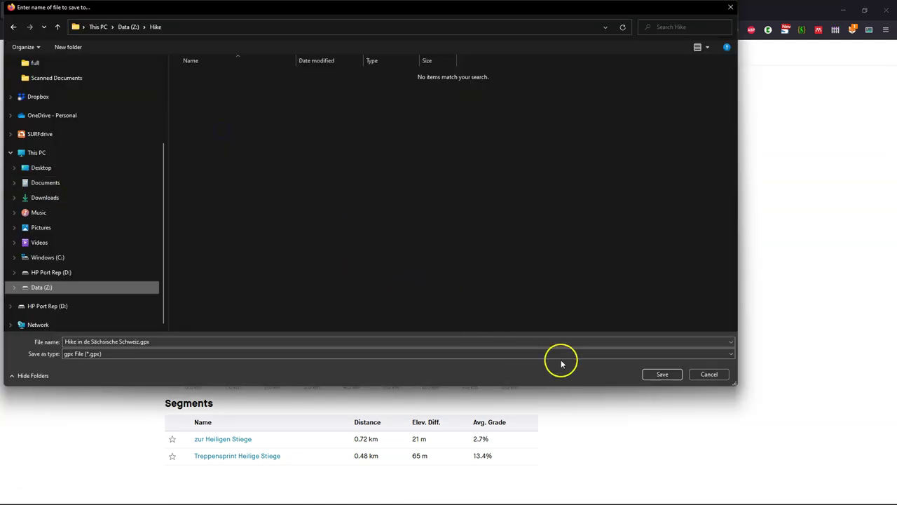
pyautogui.click(662, 374)
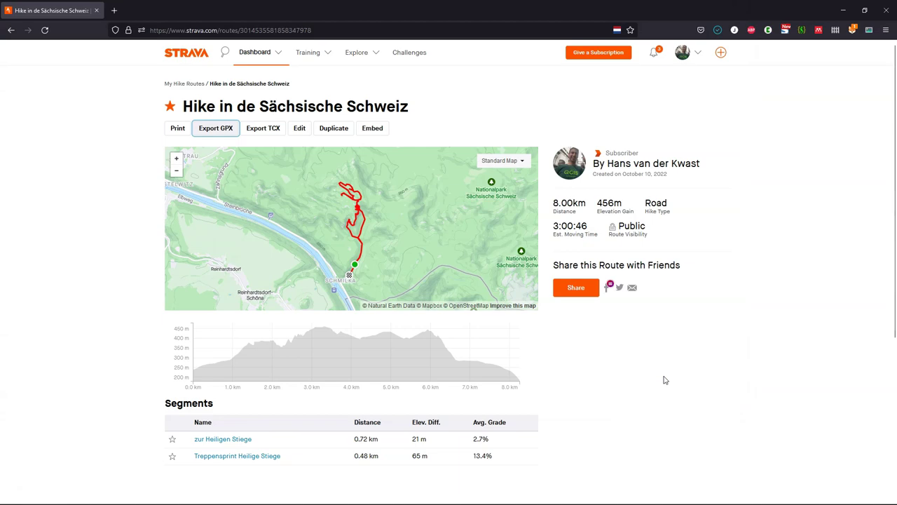
pyautogui.click(886, 10)
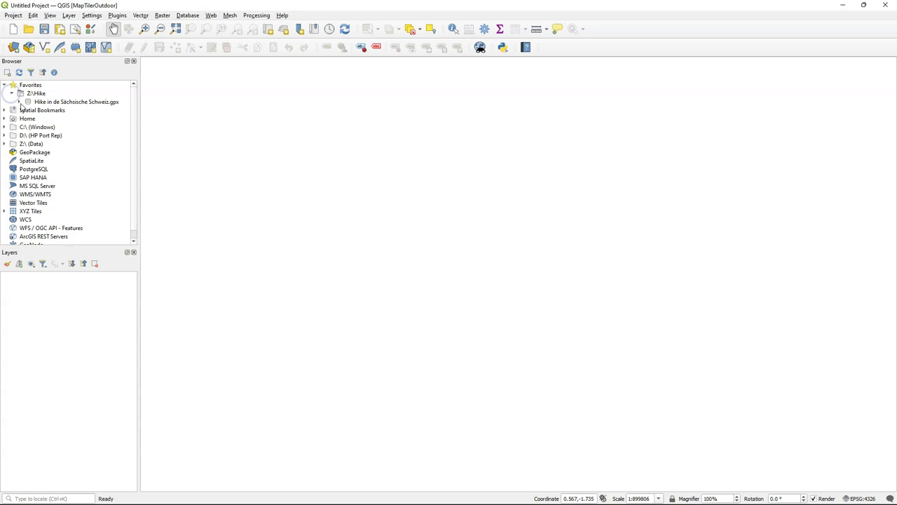
# Step: Expand the hike GPX under Favorites and drag its tracks layer onto the map canvas
pyautogui.click(20, 102)
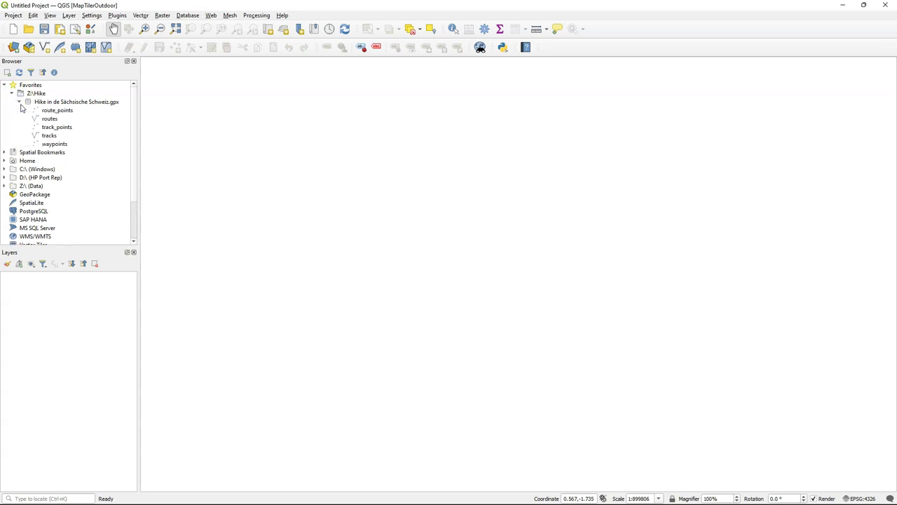
pyautogui.moveTo(48, 134); pyautogui.dragTo(319, 152)
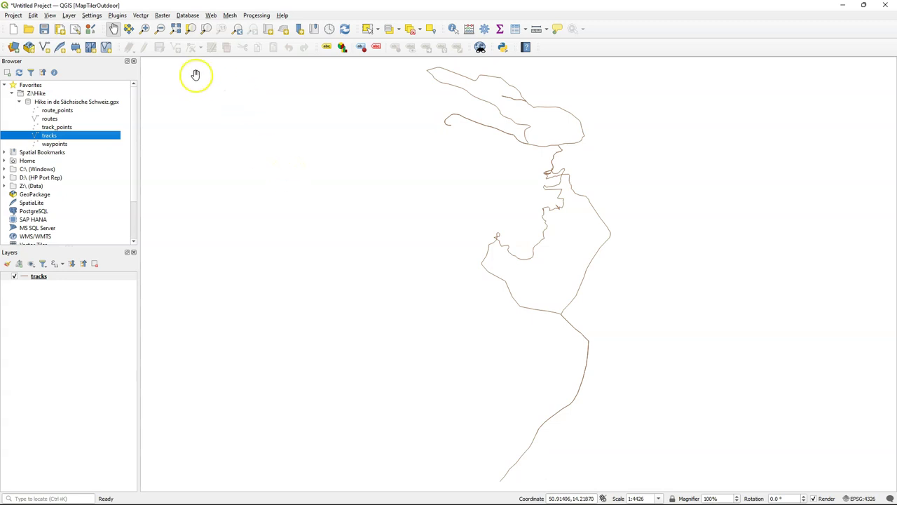
# Step: Search the plugin manager for 'mapti' and install the MapTiler plugin
pyautogui.click(118, 16)
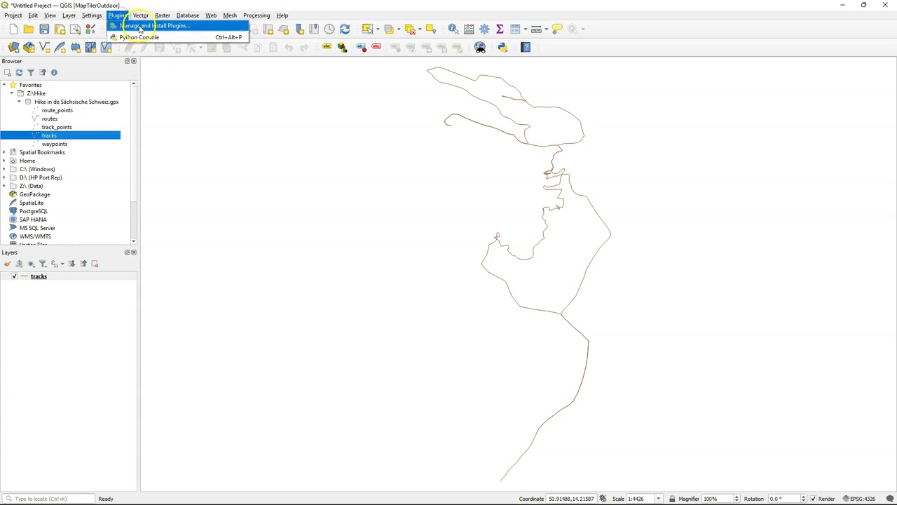
pyautogui.click(144, 26)
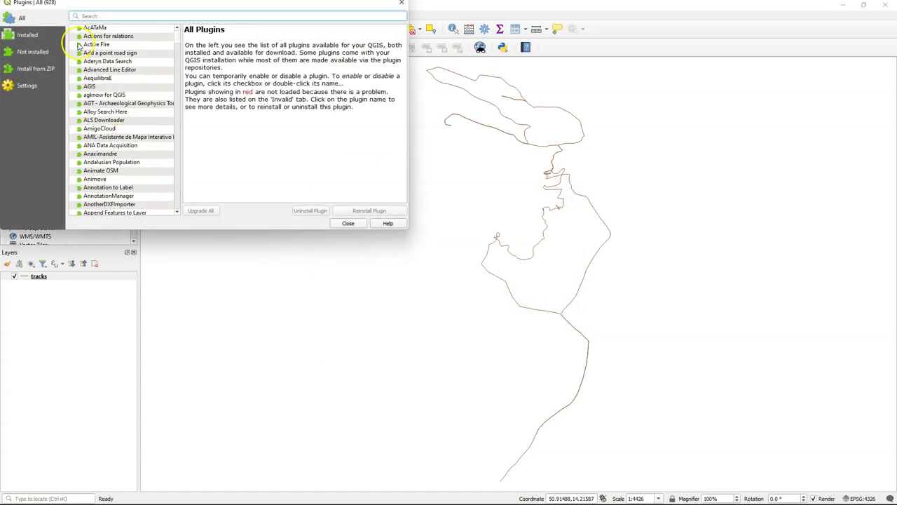
pyautogui.moveTo(111, 1); pyautogui.dragTo(172, 61)
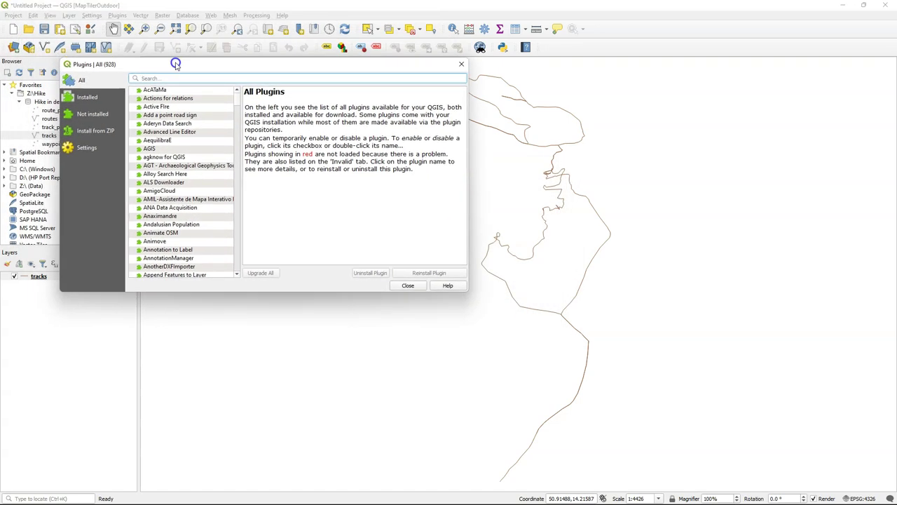
pyautogui.write('mapti')
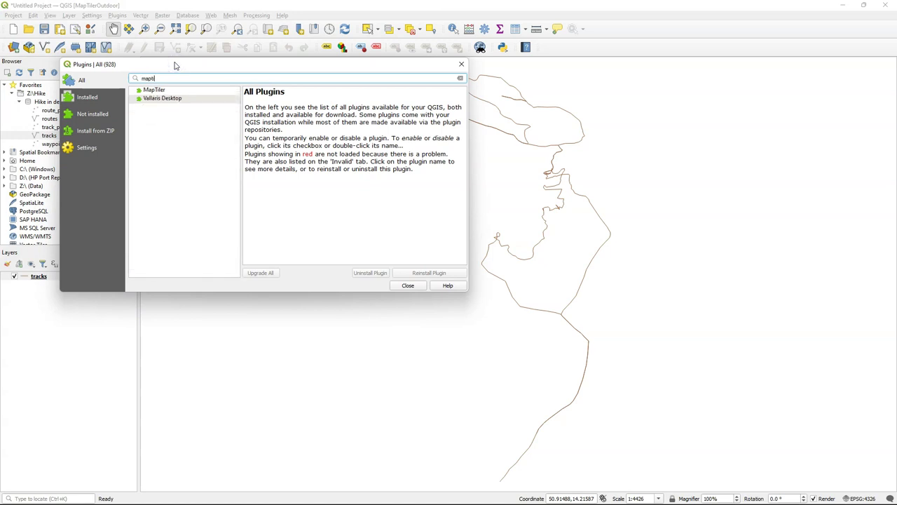
pyautogui.click(155, 91)
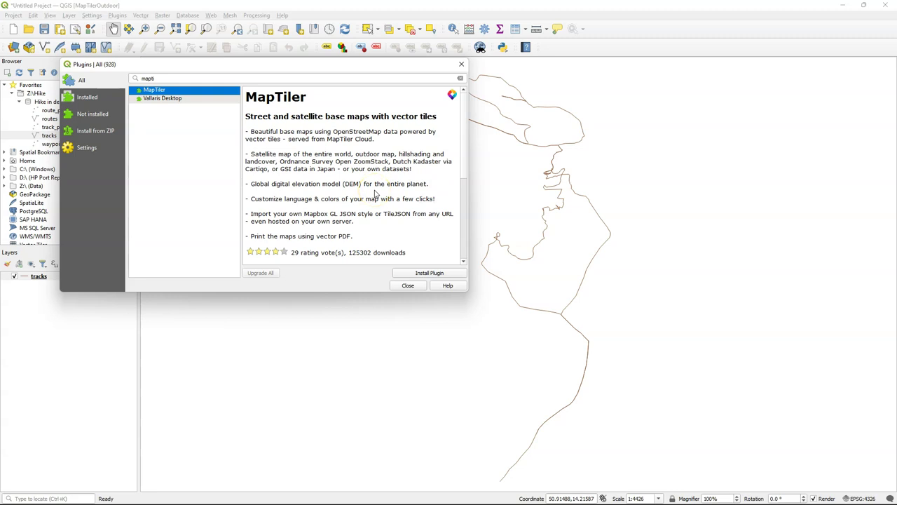
pyautogui.click(428, 272)
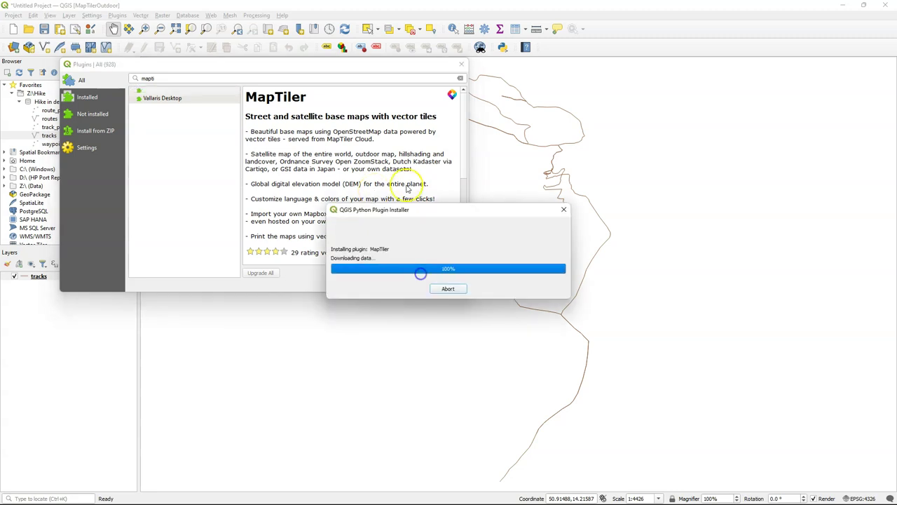
# Step: Close the plugin manager and open Account... from the MapTiler entry in the Browser panel
pyautogui.click(408, 285)
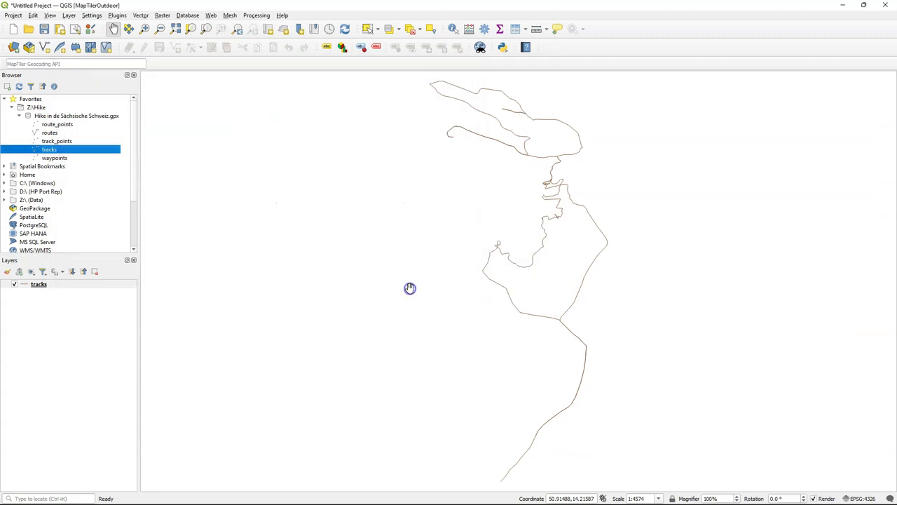
pyautogui.scroll(-3, 38, 157)
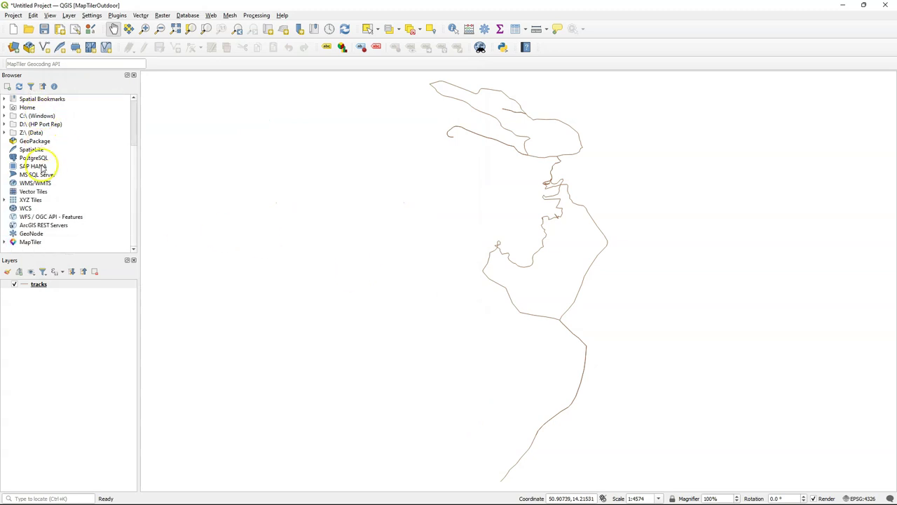
pyautogui.click(5, 242)
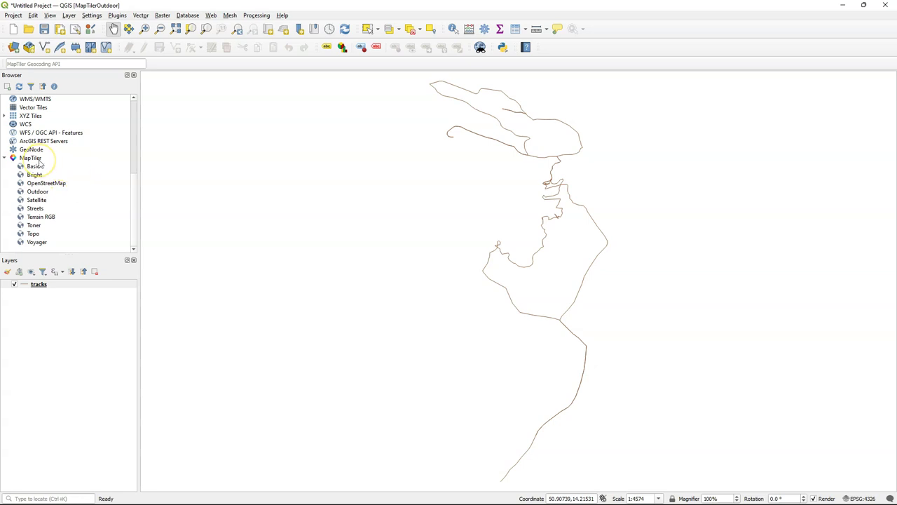
pyautogui.rightClick(40, 160)
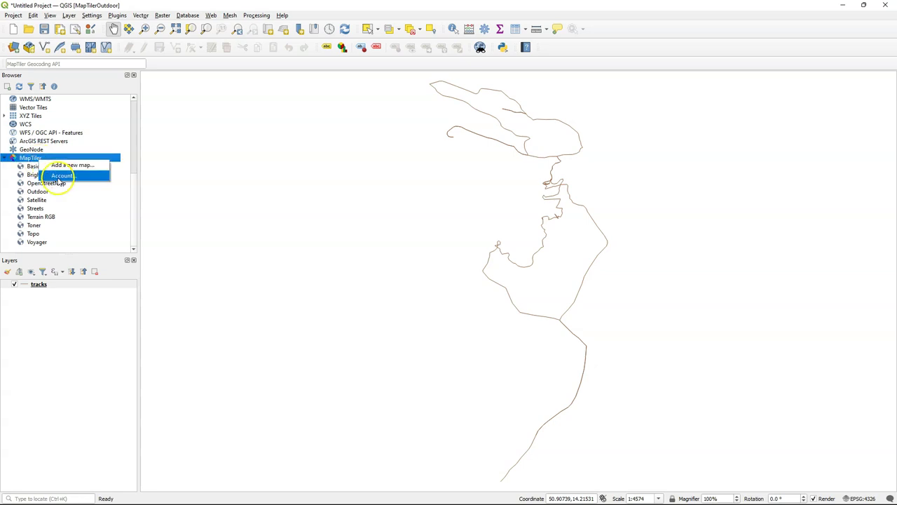
pyautogui.click(60, 176)
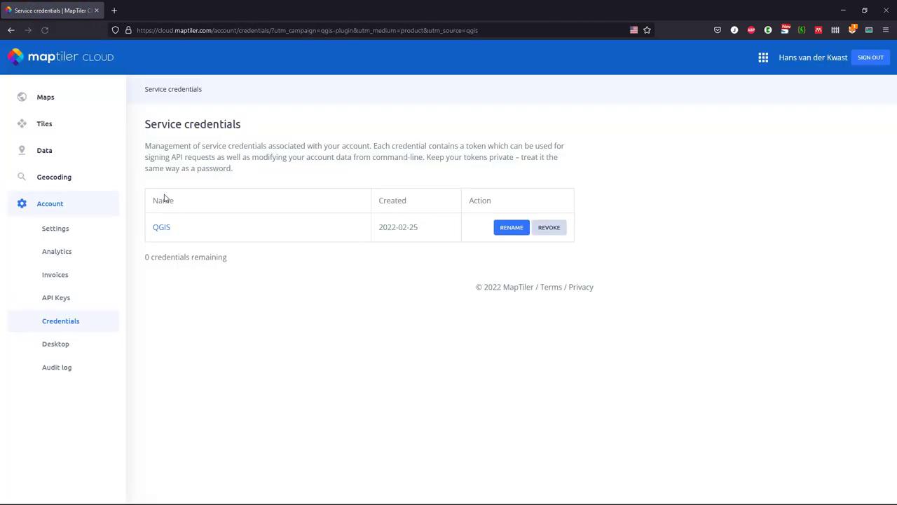
# Step: Copy the token from the QGIS service credential's details and return to QGIS
pyautogui.click(162, 228)
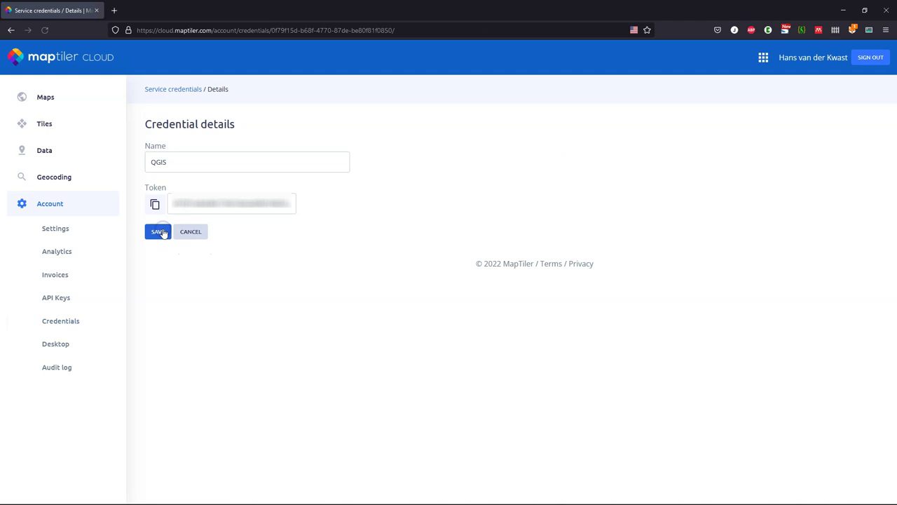
pyautogui.click(155, 204)
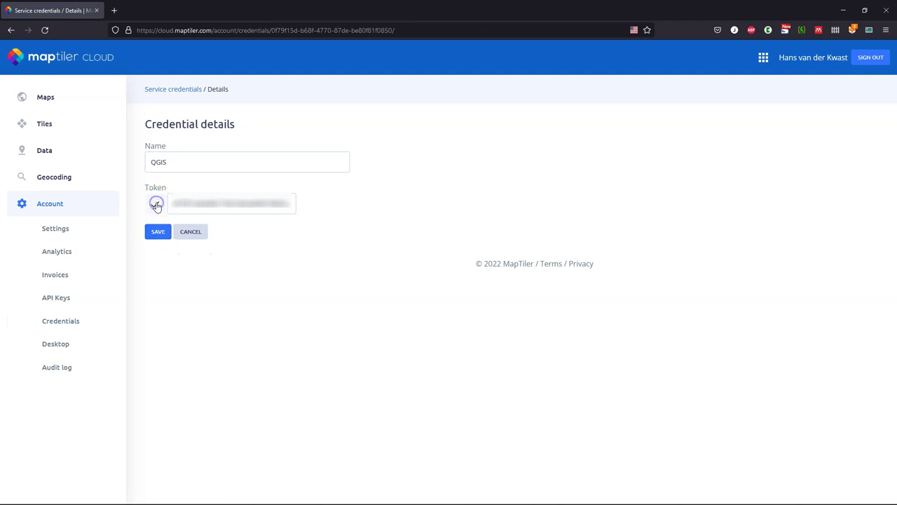
pyautogui.hotkey('alt', 'Tab')
# Step: Paste the token into the MapTiler Token field, confirm with OK, and close the authentication notice
pyautogui.hotkey('ctrl', 'v')
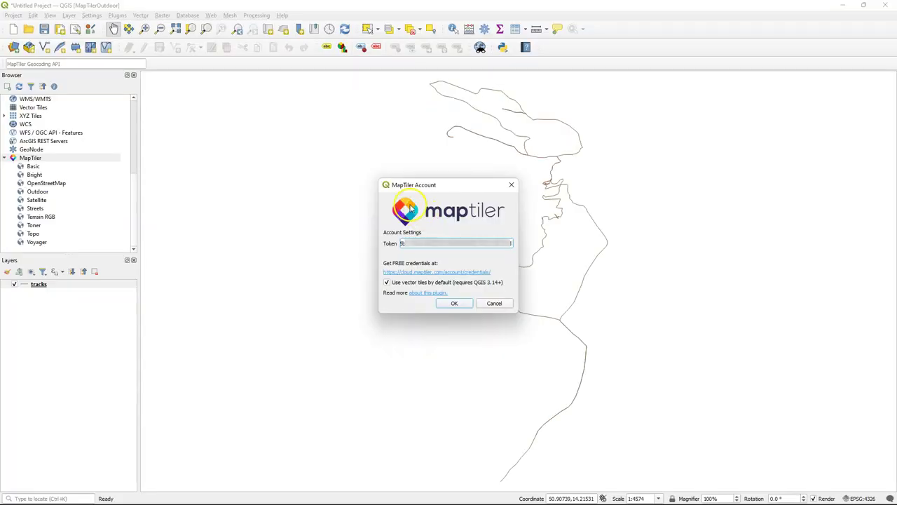
pyautogui.click(455, 303)
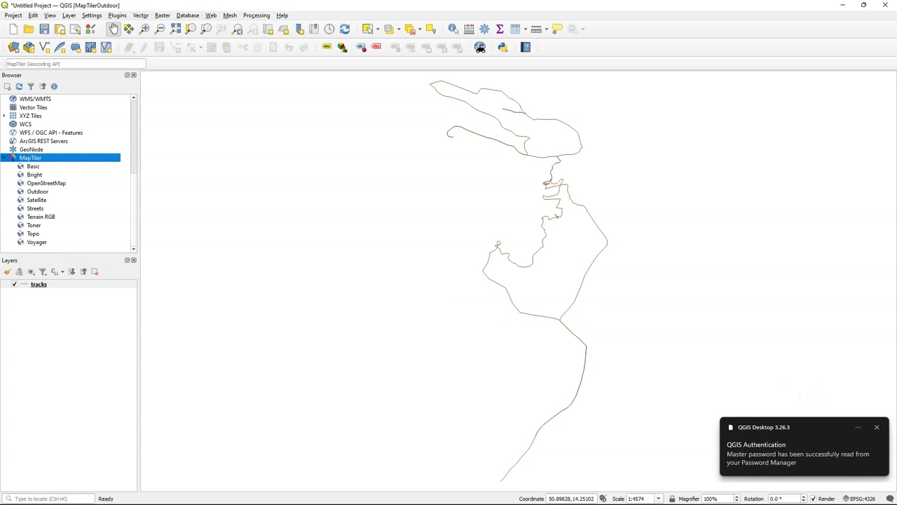
pyautogui.click(876, 427)
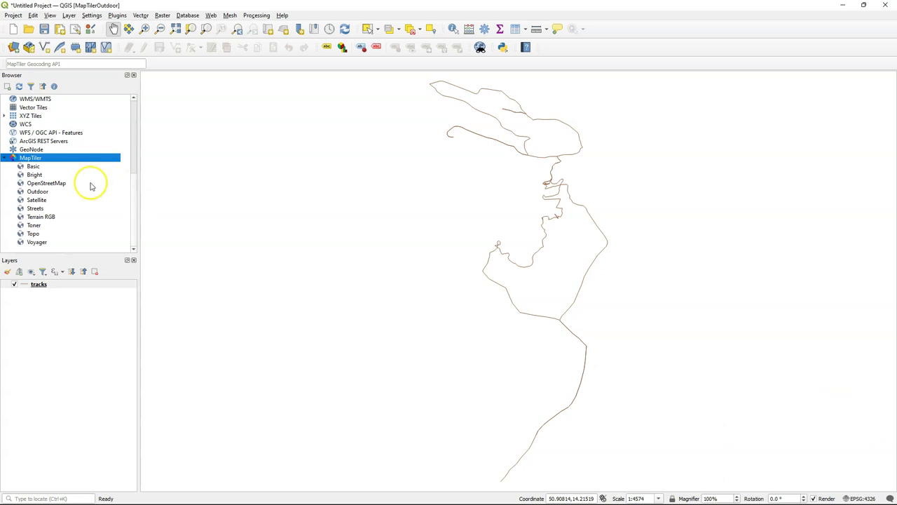
# Step: Add the MapTiler Outdoor style as a vector tile layer and close the conversion warning
pyautogui.click(38, 192)
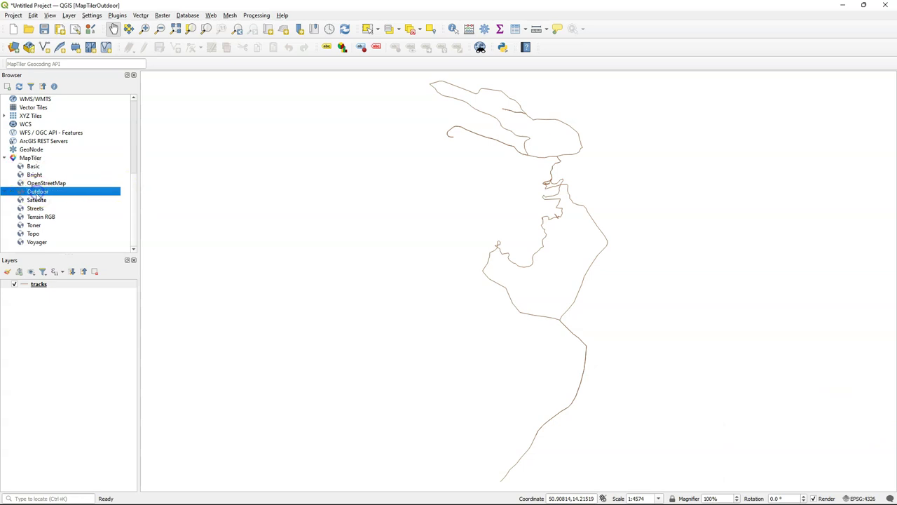
pyautogui.rightClick(41, 192)
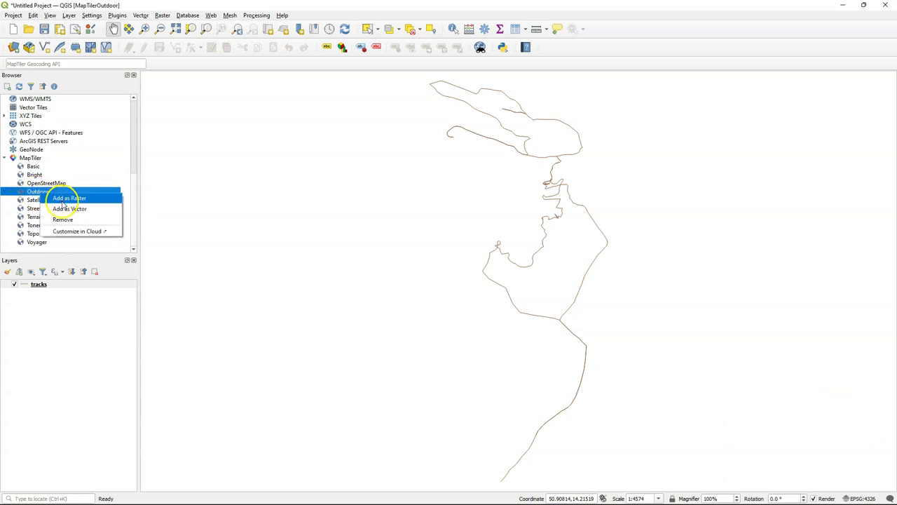
pyautogui.click(66, 209)
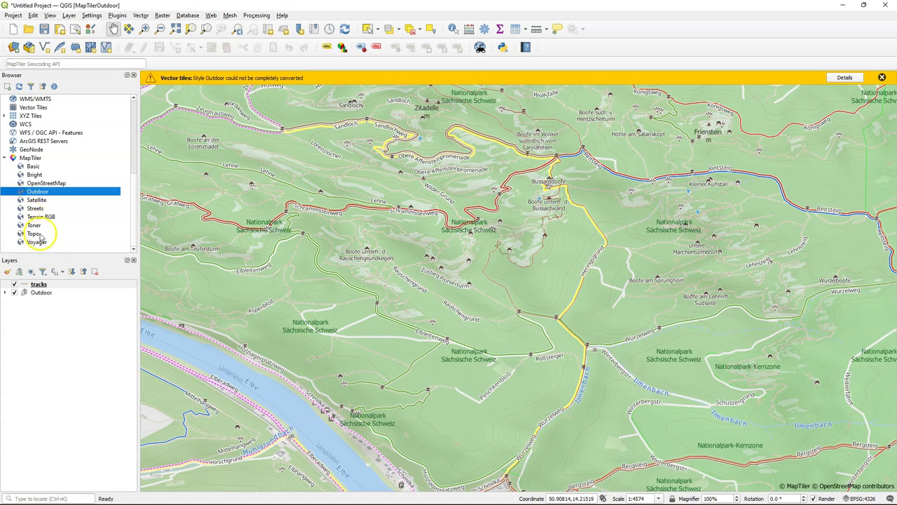
pyautogui.click(882, 77)
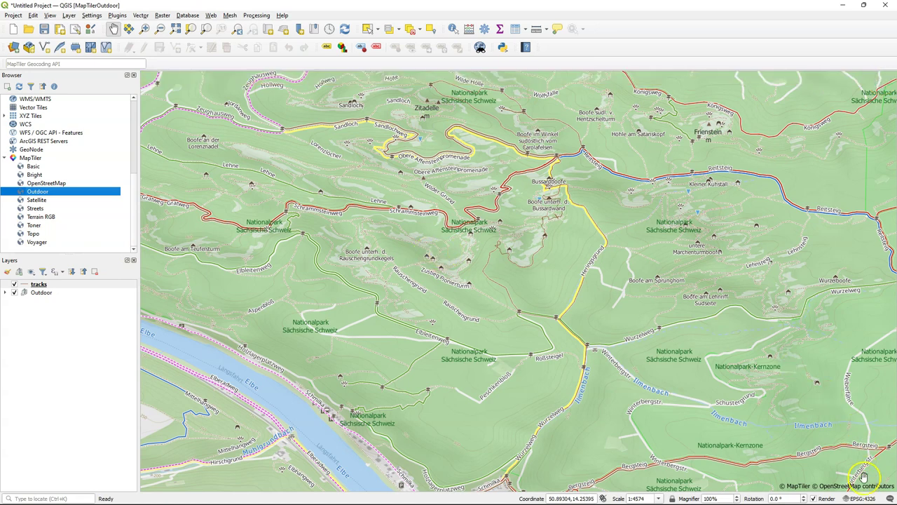
# Step: Filter the CRS list by 32633 and apply WGS 84 / UTM zone 33N to the project
pyautogui.click(864, 499)
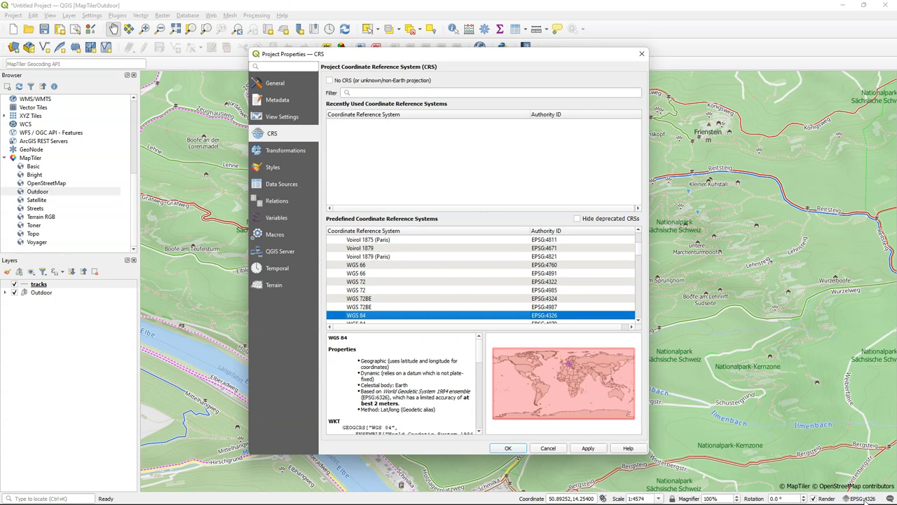
pyautogui.click(369, 93)
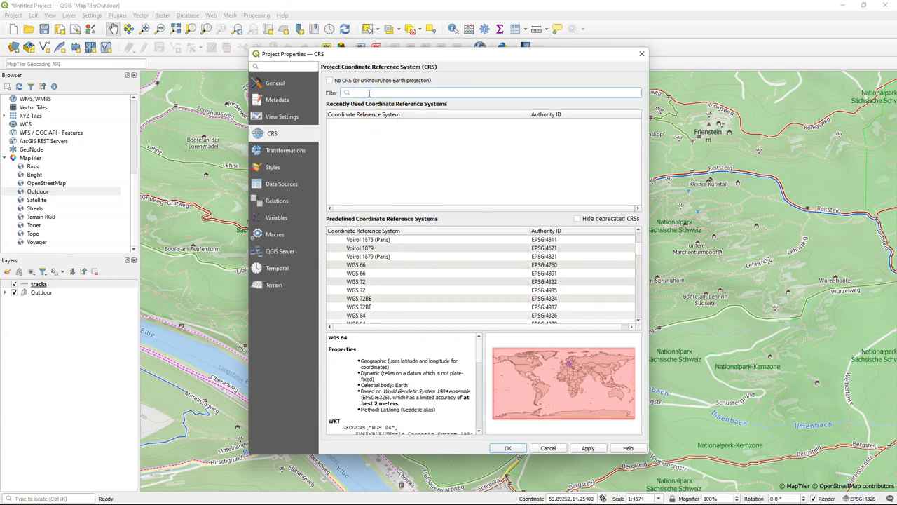
pyautogui.write('32')
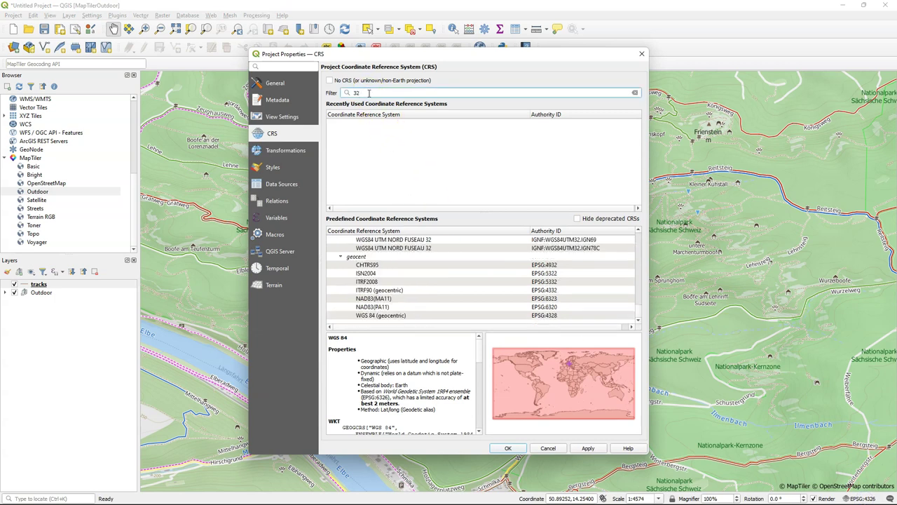
pyautogui.write('633')
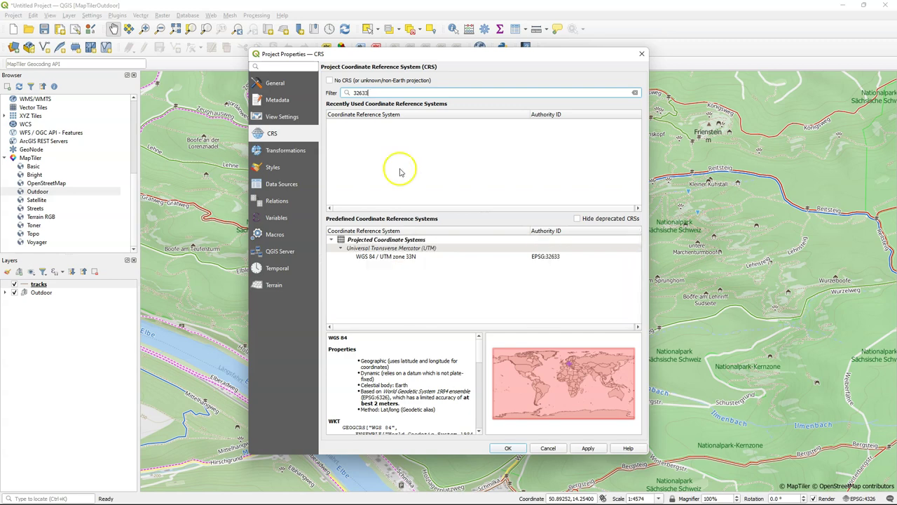
pyautogui.click(392, 257)
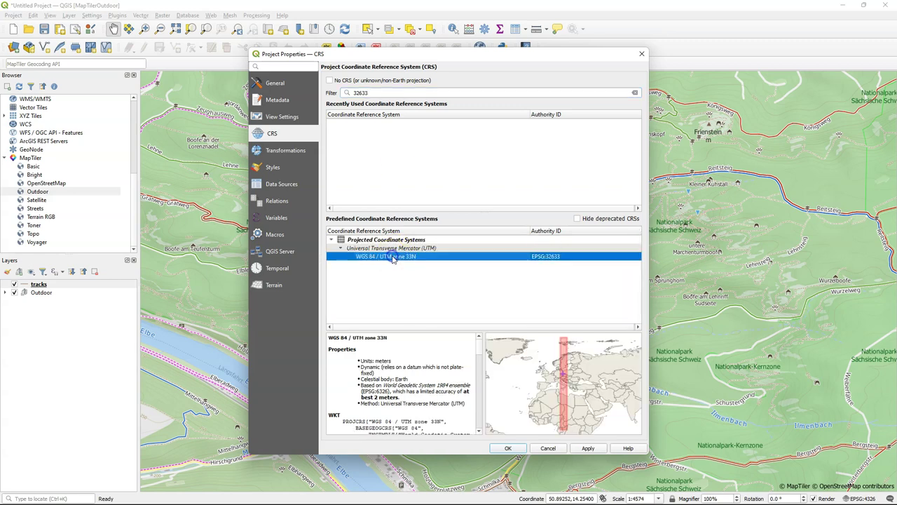
pyautogui.click(508, 448)
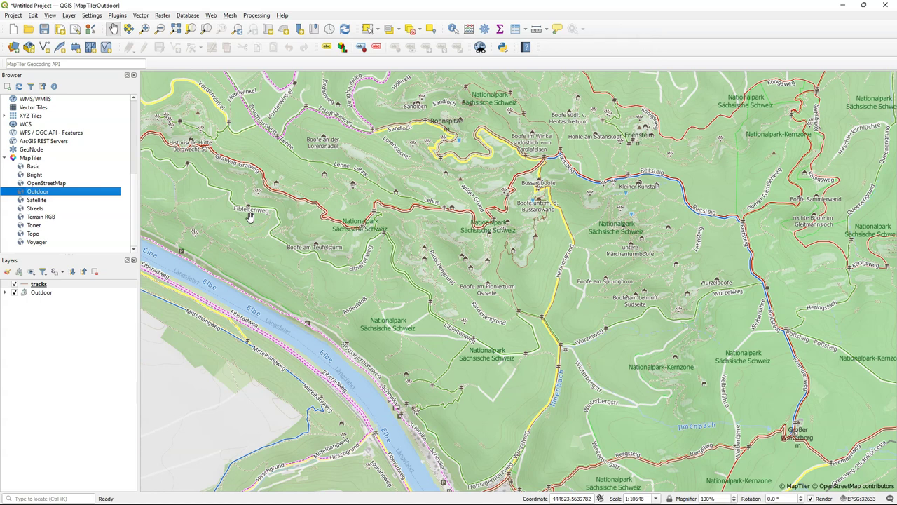
# Step: Expand the Outdoor group and toggle the Outdoor vector and Contours sublayers off and on
pyautogui.click(5, 293)
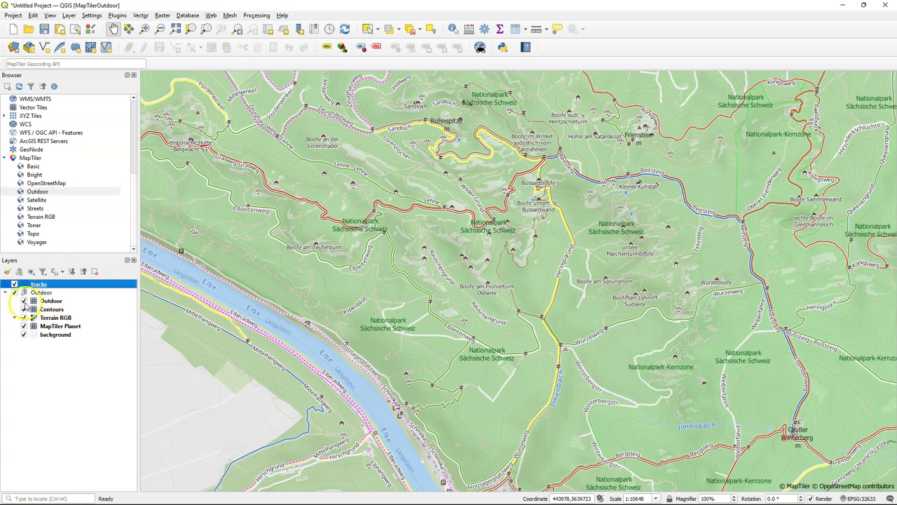
pyautogui.click(24, 301)
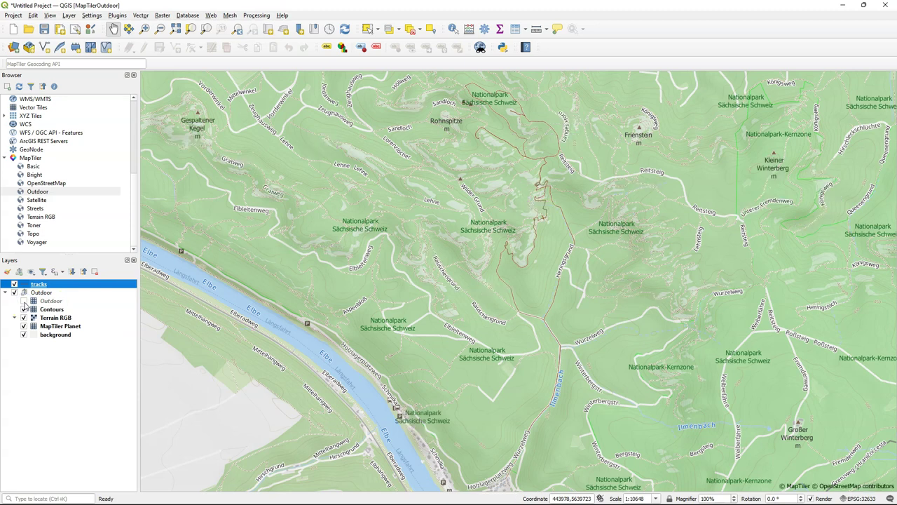
pyautogui.click(23, 301)
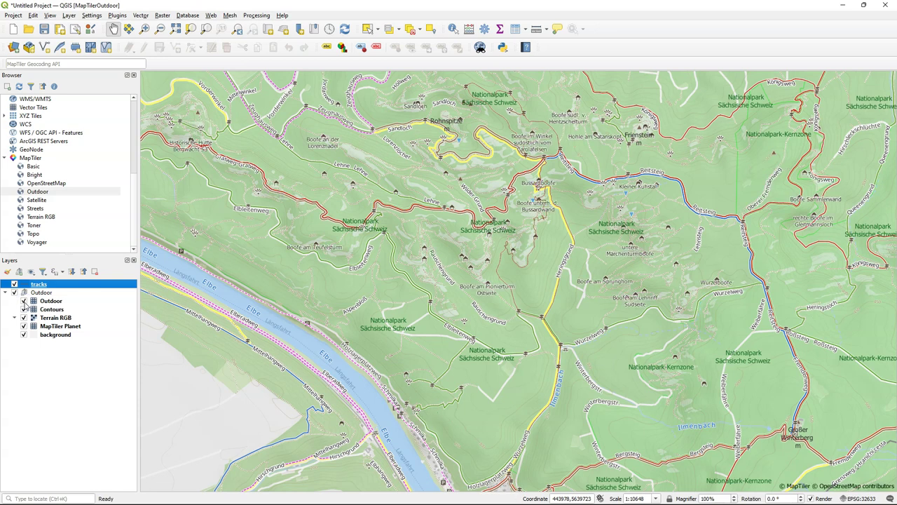
pyautogui.click(23, 309)
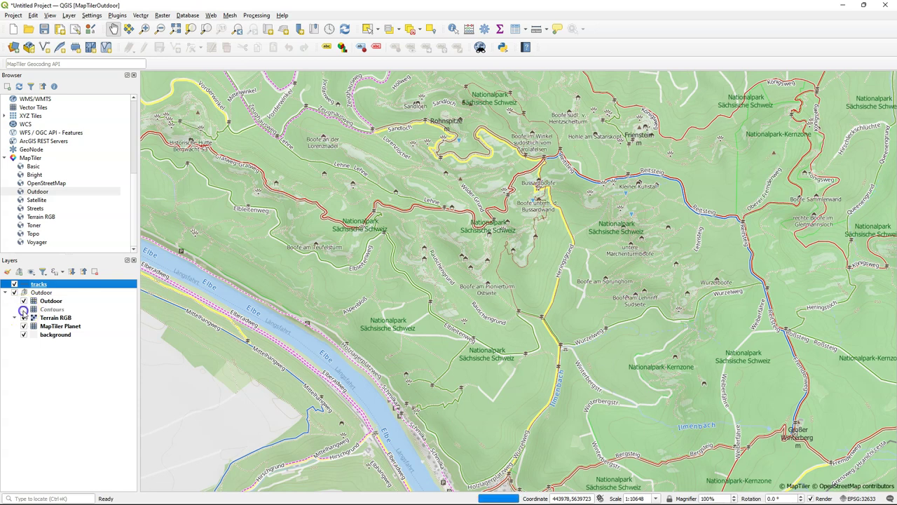
pyautogui.click(23, 310)
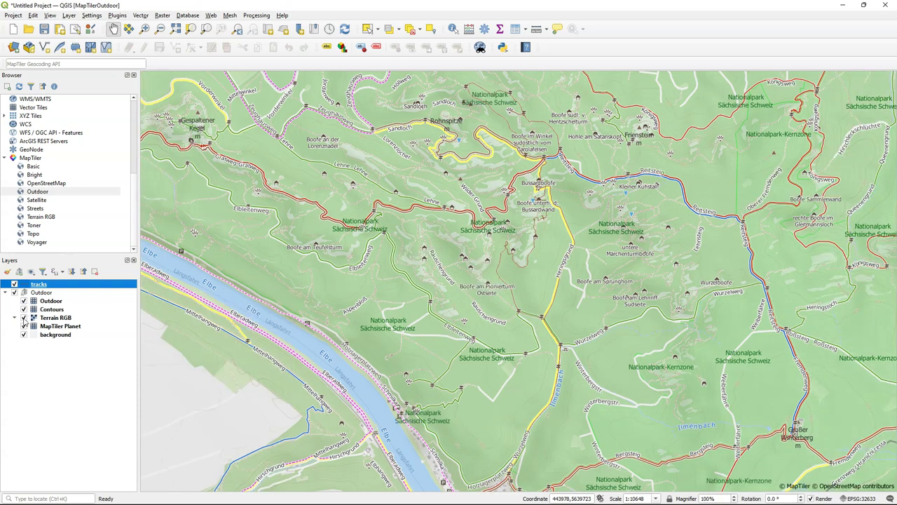
# Step: Toggle Terrain RGB, MapTiler Planet and background to compare, then select the Outdoor sublayer
pyautogui.click(23, 318)
pyautogui.click(23, 326)
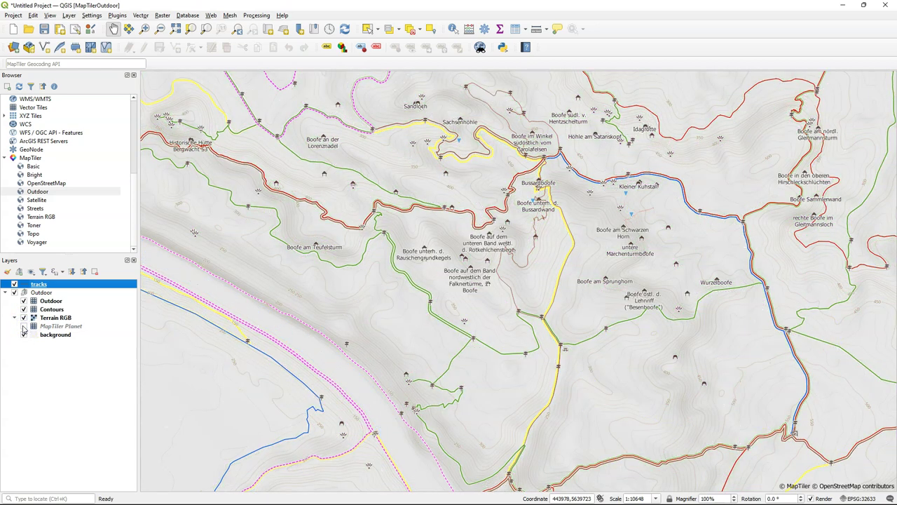
pyautogui.click(24, 326)
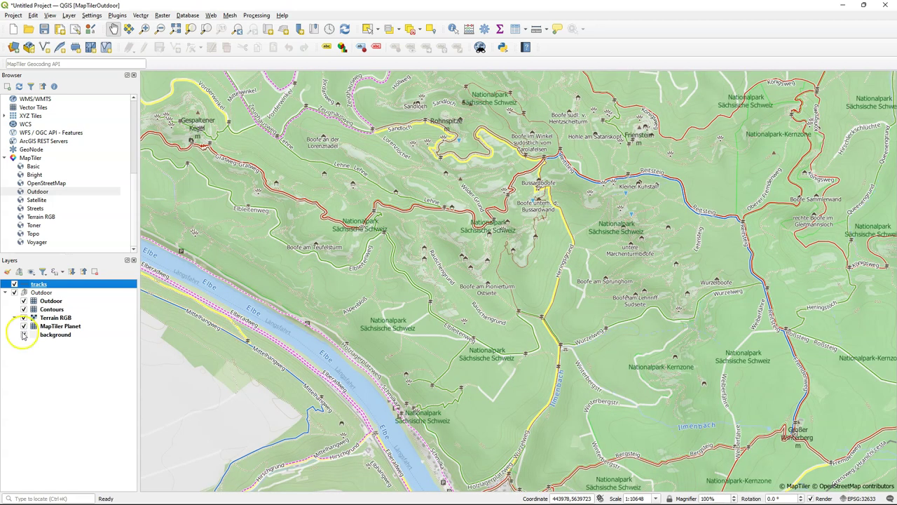
pyautogui.click(24, 335)
pyautogui.click(24, 335)
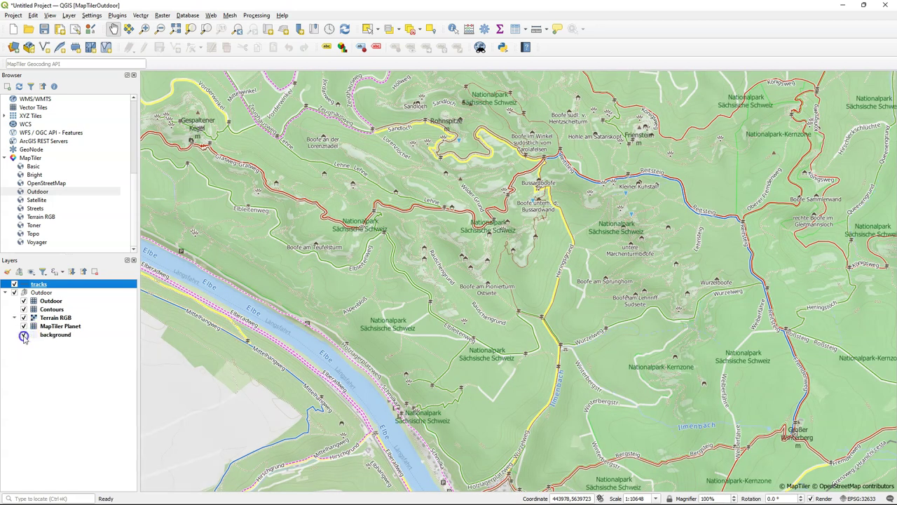
pyautogui.click(51, 301)
# Step: Hide one outdoor_poi symbol rule in the Outdoor sublayer's style, then bring up its label rules
pyautogui.click(8, 272)
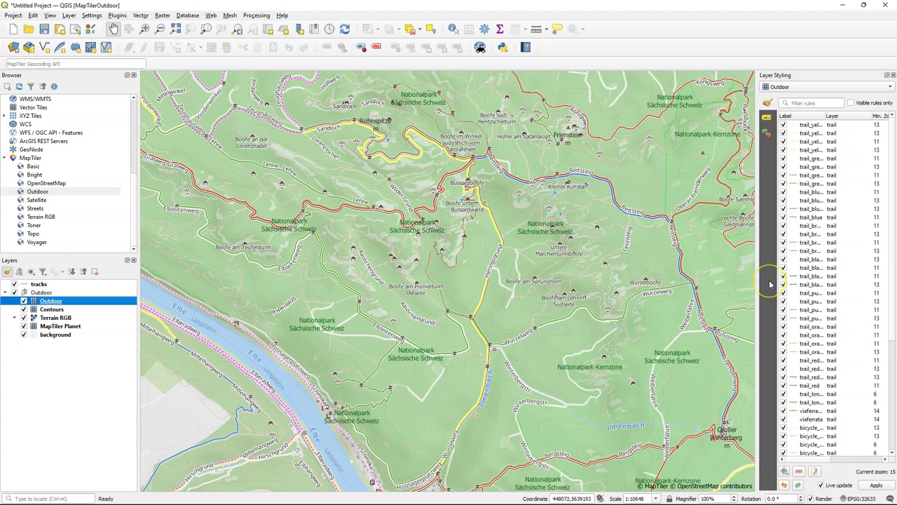
pyautogui.scroll(-3, 820, 309)
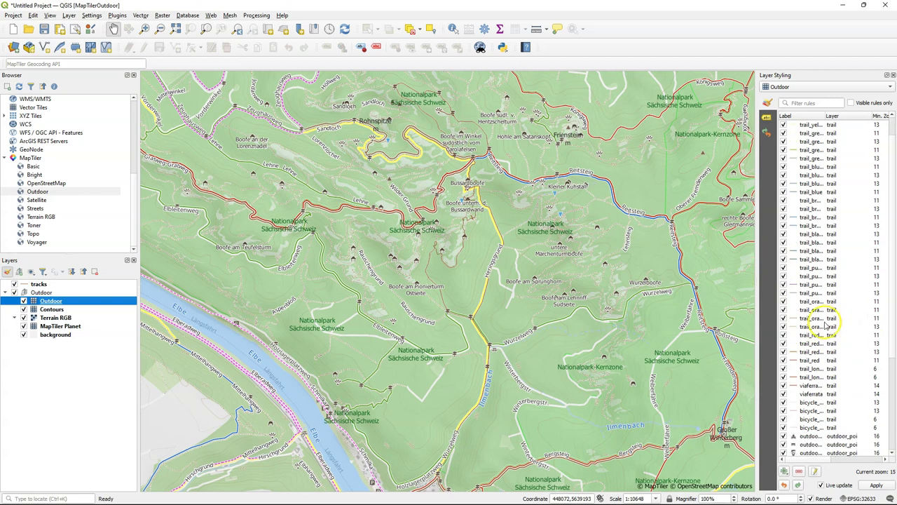
pyautogui.scroll(-4, 821, 328)
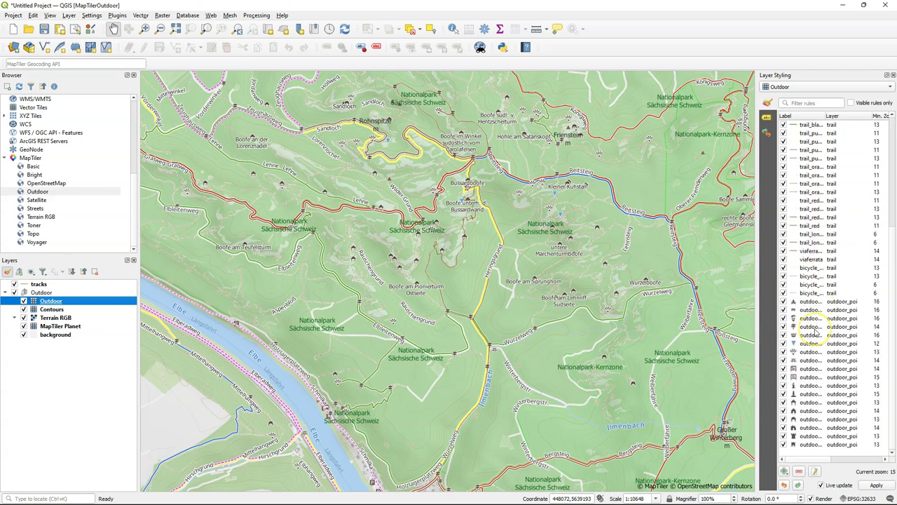
pyautogui.click(839, 386)
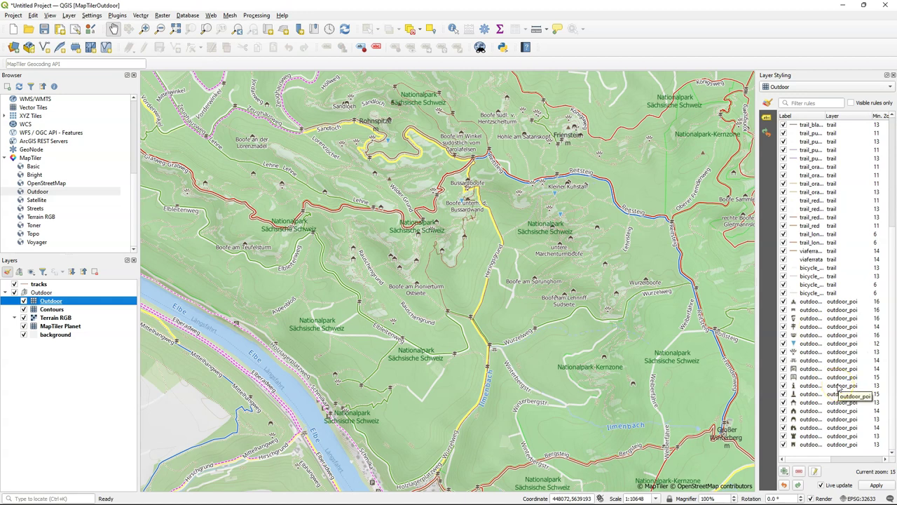
pyautogui.click(822, 380)
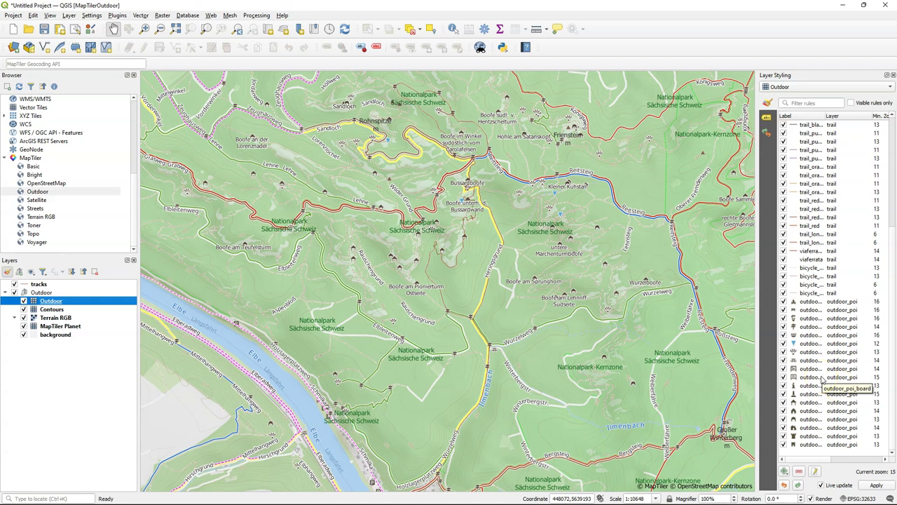
pyautogui.moveTo(811, 465); pyautogui.dragTo(783, 404)
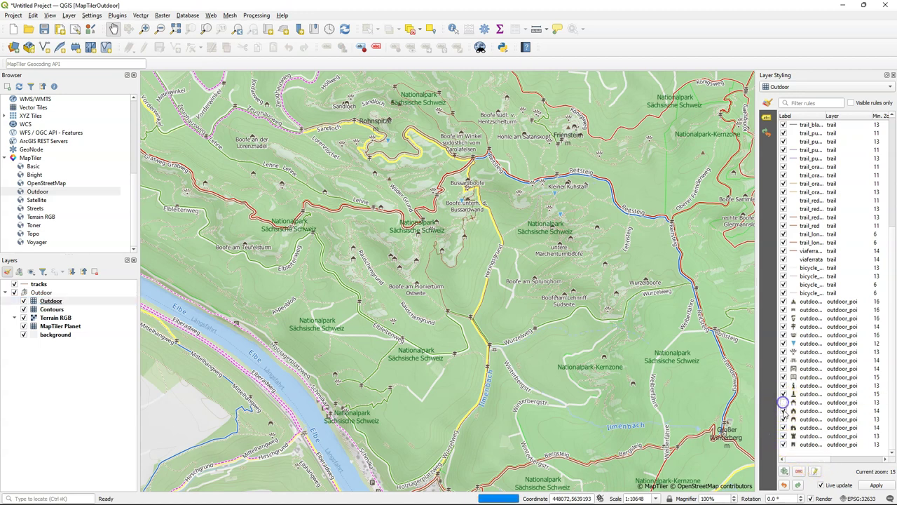
pyautogui.click(784, 411)
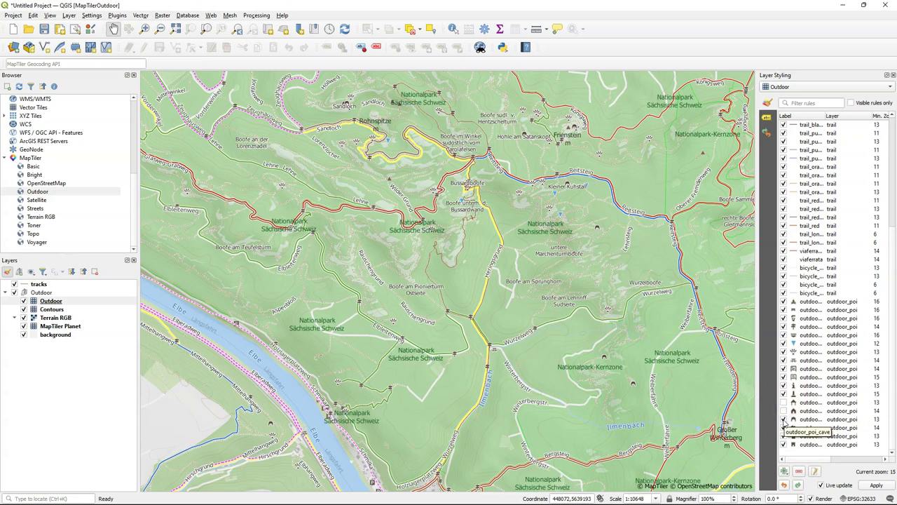
pyautogui.click(767, 118)
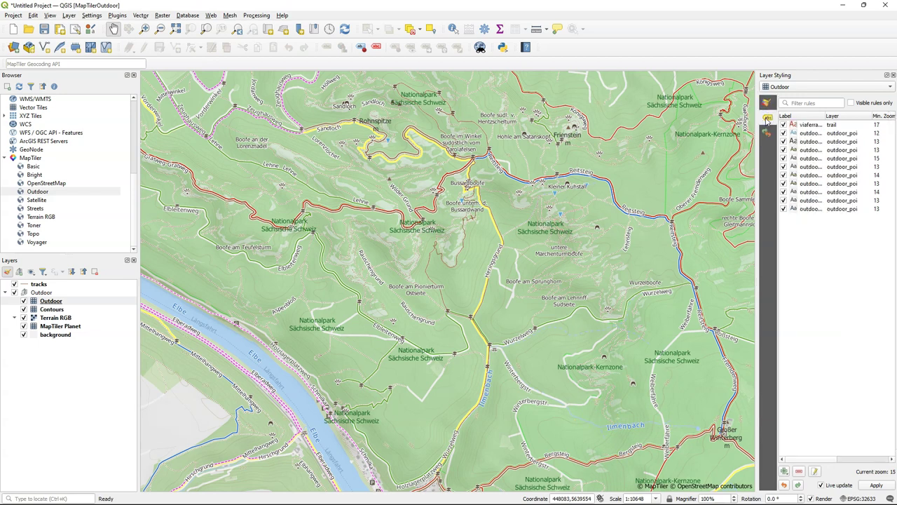
# Step: Back in the Outdoor symbol rules, switch off the viaferrata rule and the four bicycle trail rules
pyautogui.click(783, 125)
pyautogui.click(767, 103)
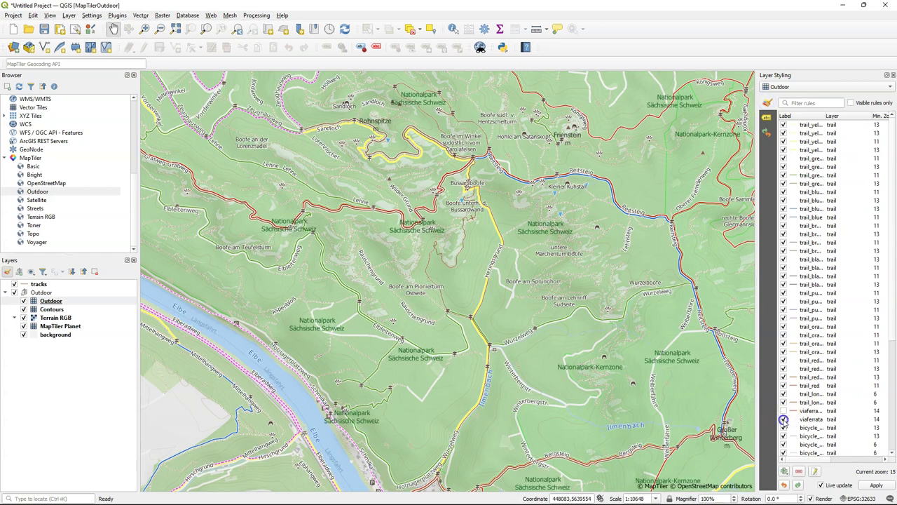
pyautogui.click(783, 420)
pyautogui.scroll(-3, 783, 424)
pyautogui.click(783, 352)
pyautogui.click(783, 361)
pyautogui.click(783, 369)
pyautogui.click(783, 378)
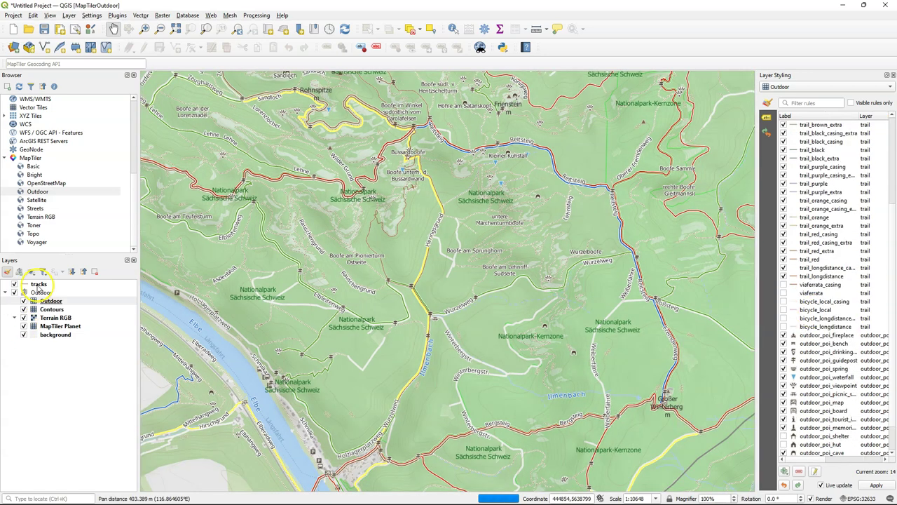
# Step: Export the tracks layer to a new file, Schmilka.gpkg, in the Hike folder
pyautogui.click(39, 284)
pyautogui.rightClick(47, 285)
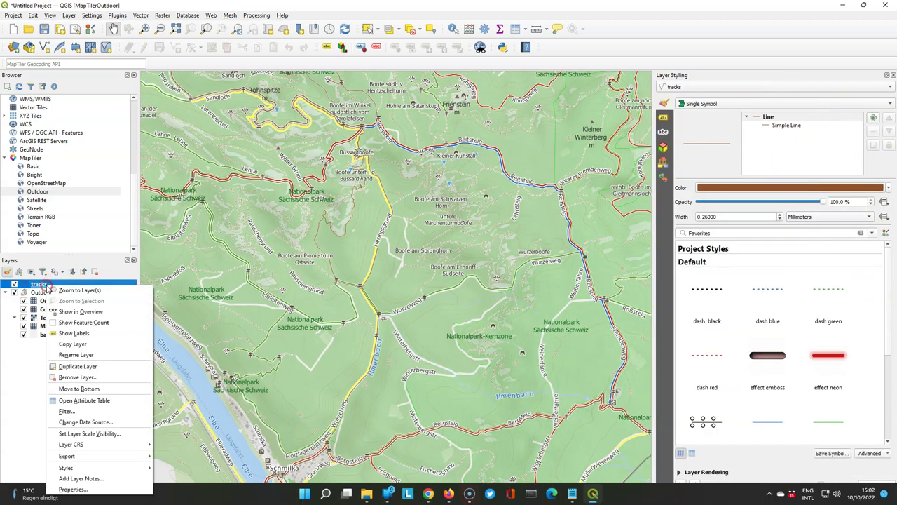
pyautogui.moveTo(80, 456)
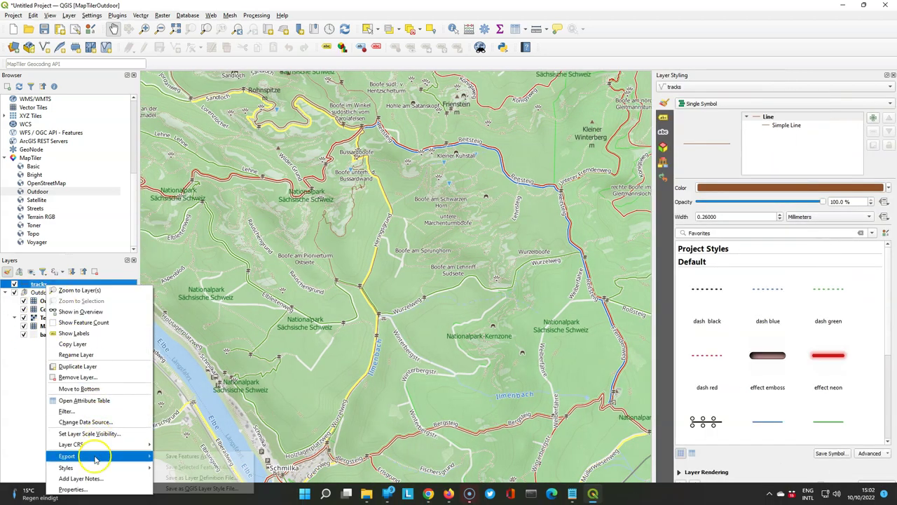
pyautogui.click(215, 454)
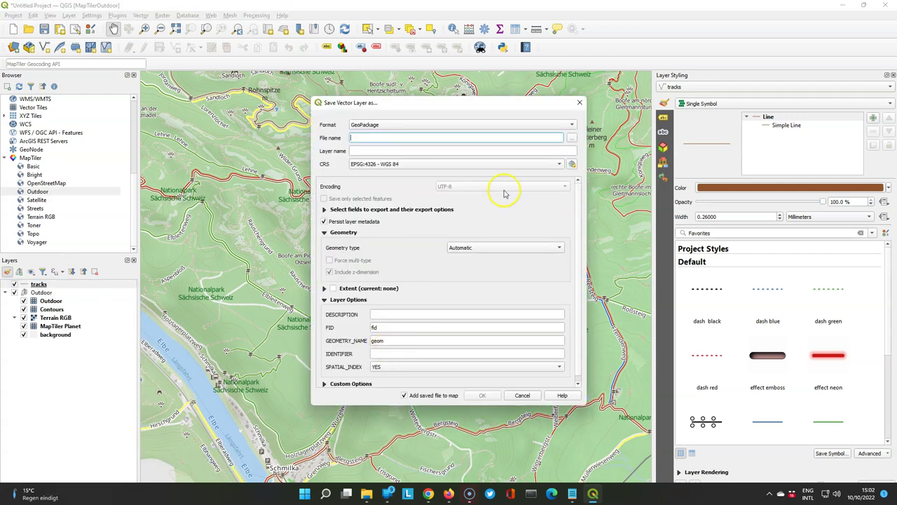
pyautogui.click(572, 139)
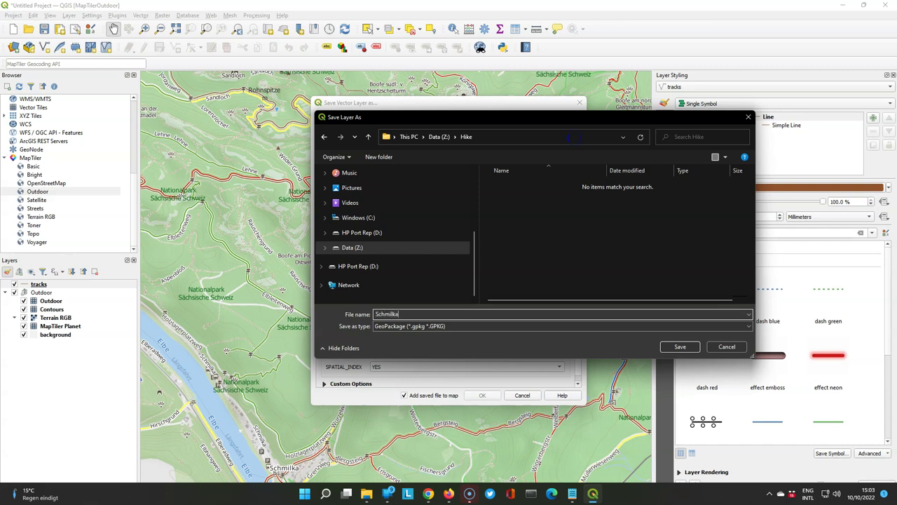
pyautogui.click(680, 346)
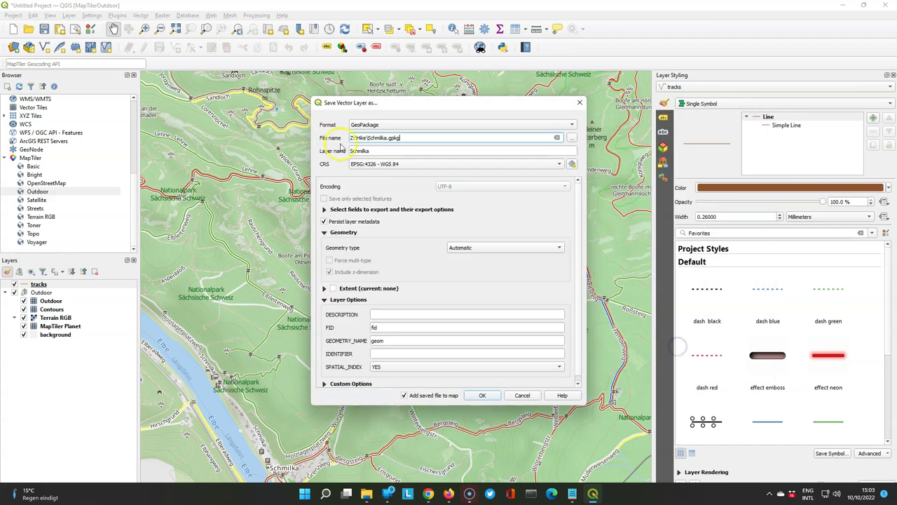
# Step: Use the project CRS EPSG:32633, name the layer 'hike 8 October 2022', and export
pyautogui.click(385, 164)
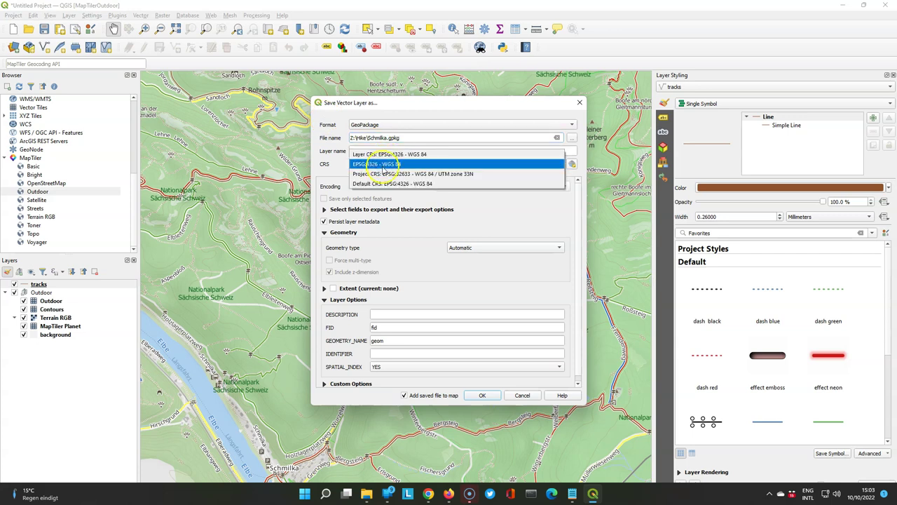
pyautogui.click(384, 173)
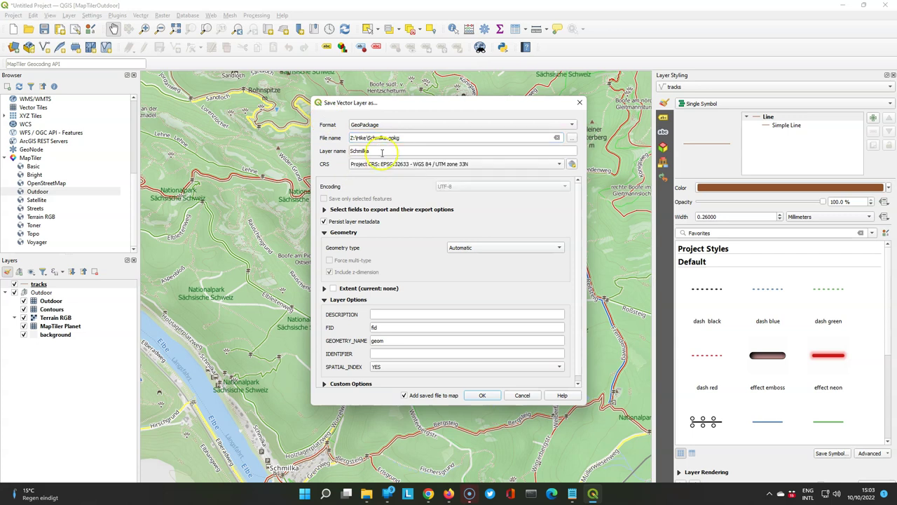
pyautogui.moveTo(382, 152); pyautogui.dragTo(308, 153)
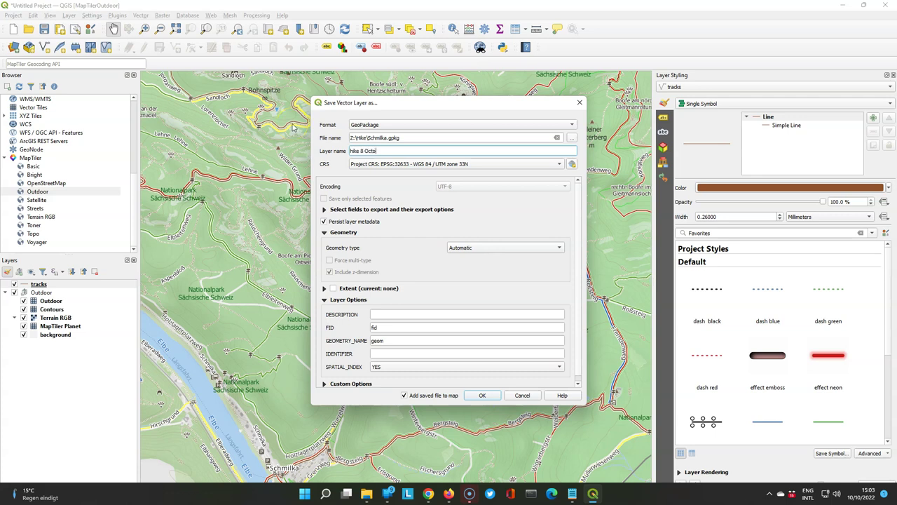
pyautogui.write('hike 8 October 2022')
pyautogui.click(483, 394)
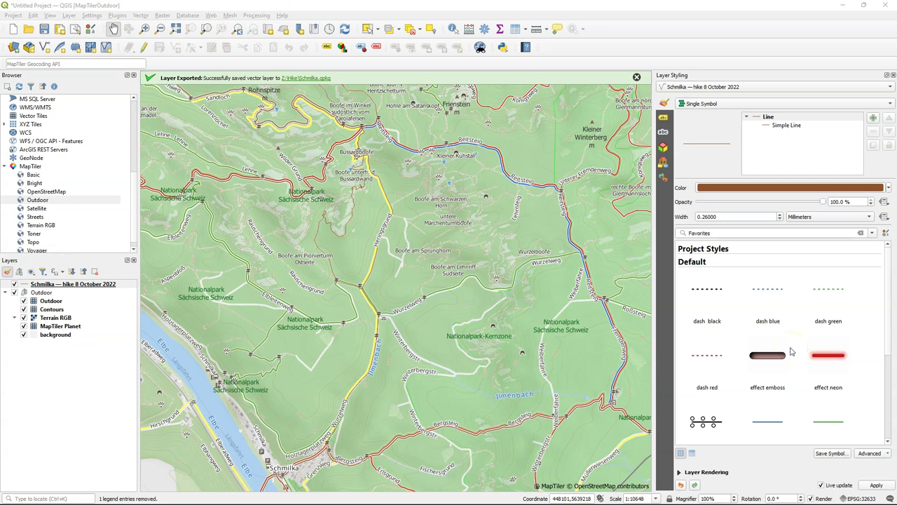
# Step: Apply the wavy line favourite to the track, colour its simple line orange, and widen it to 1.38 mm
pyautogui.scroll(-4, 789, 347)
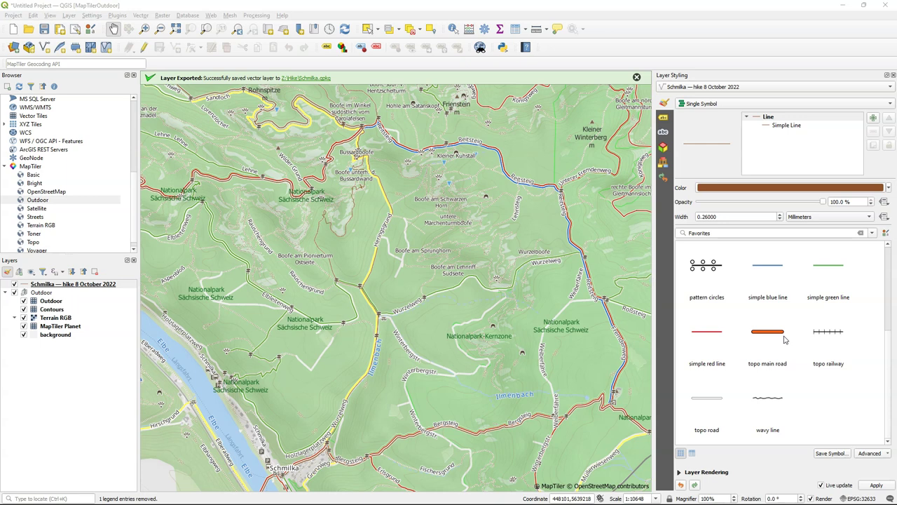
pyautogui.click(775, 399)
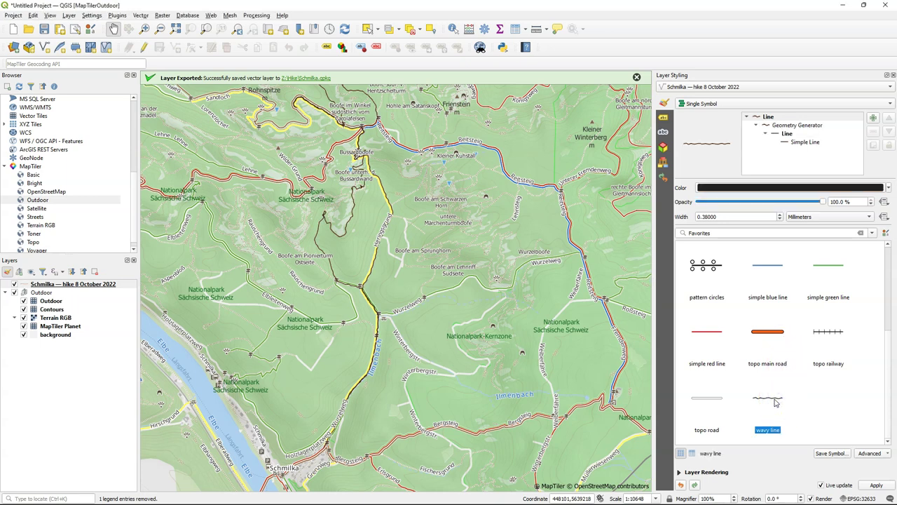
pyautogui.click(766, 391)
pyautogui.click(801, 144)
pyautogui.click(771, 188)
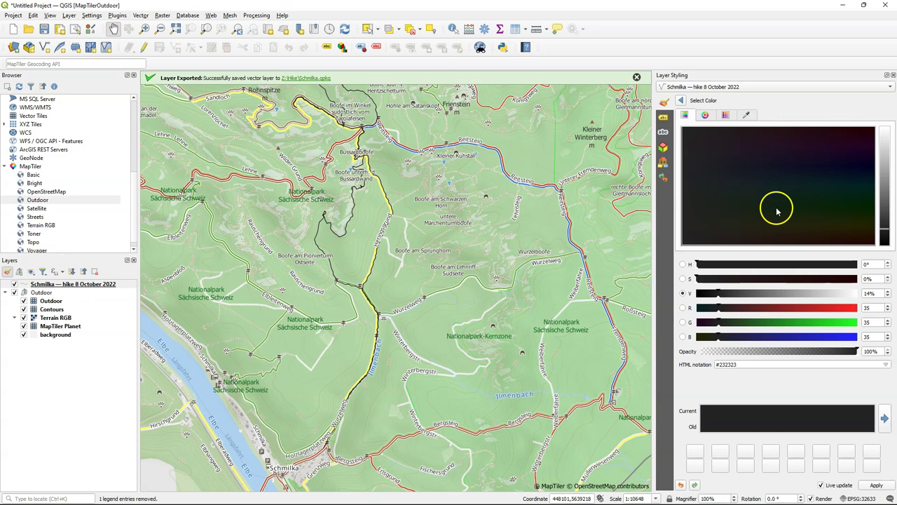
pyautogui.click(705, 114)
pyautogui.click(820, 164)
pyautogui.press('Escape')
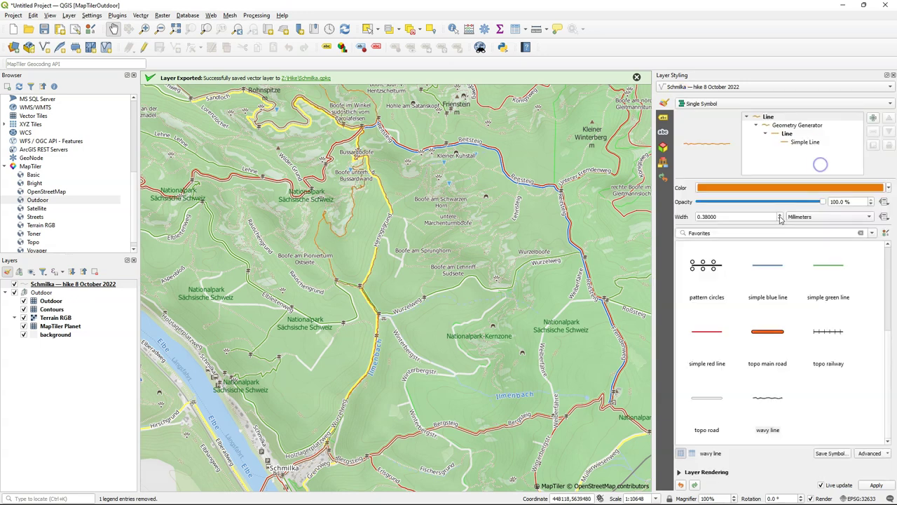
pyautogui.click(779, 214)
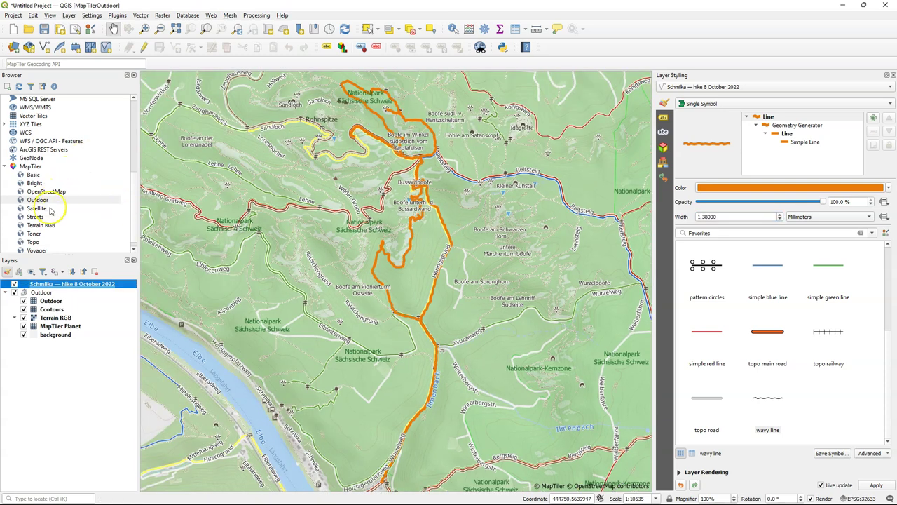
# Step: Add the MapTiler Terrain RGB source as a map layer and open its styling
pyautogui.click(38, 225)
pyautogui.rightClick(45, 226)
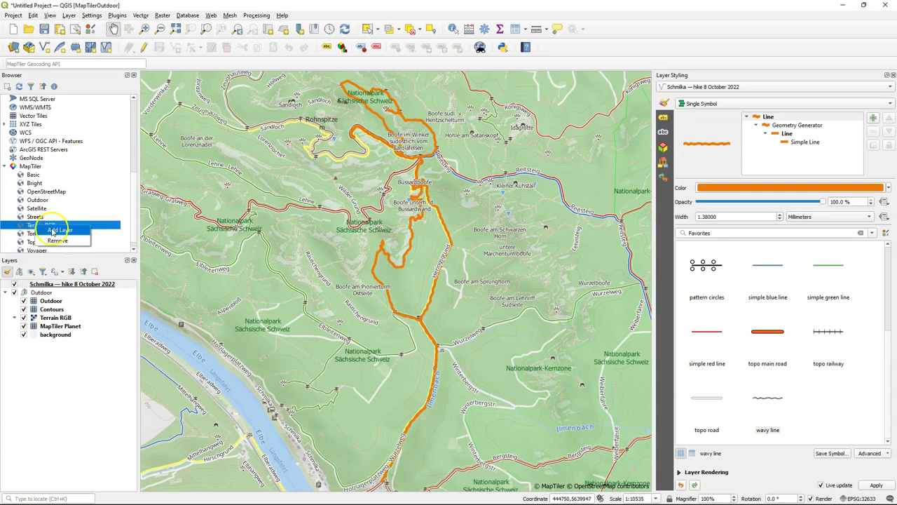
pyautogui.click(52, 230)
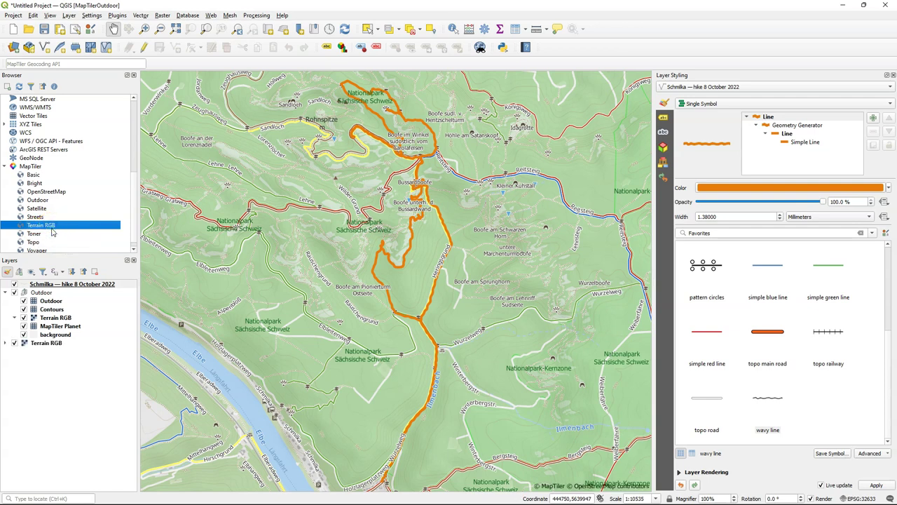
pyautogui.click(5, 342)
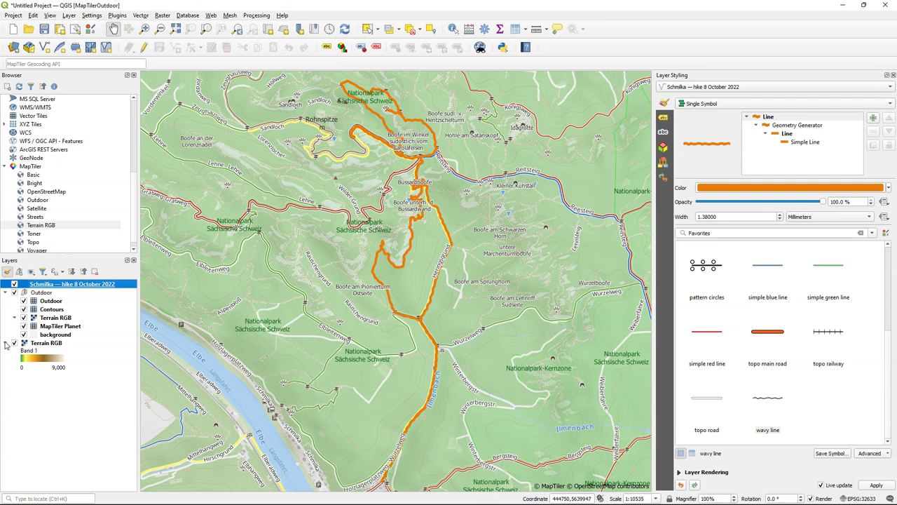
pyautogui.click(43, 343)
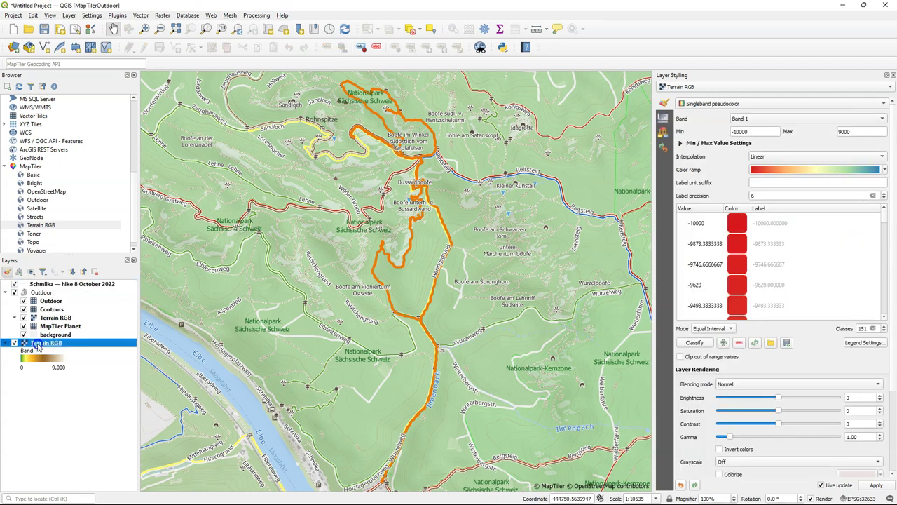
# Step: Try a 0–1000 range, then compute min/max from the current canvas with actual statistics
pyautogui.doubleClick(741, 132)
pyautogui.write('0')
pyautogui.press('Tab')
pyautogui.write('1')
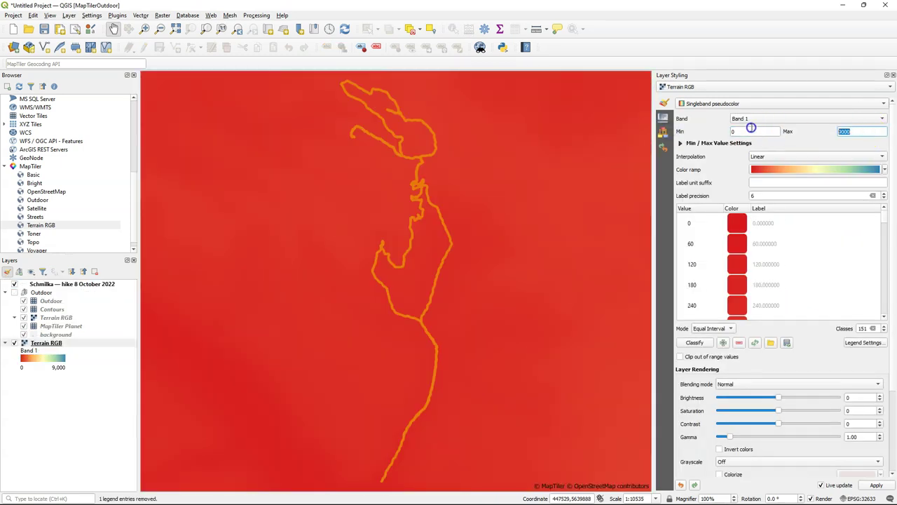
pyautogui.write('000')
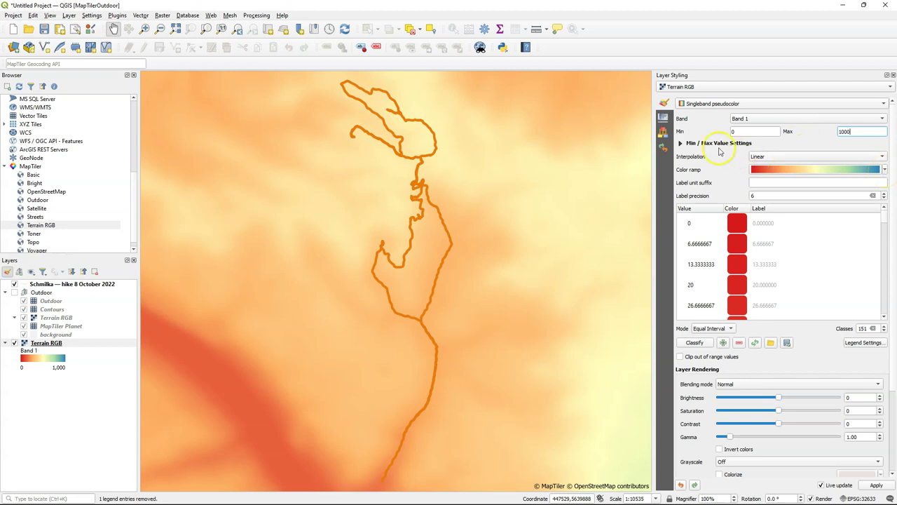
pyautogui.click(680, 143)
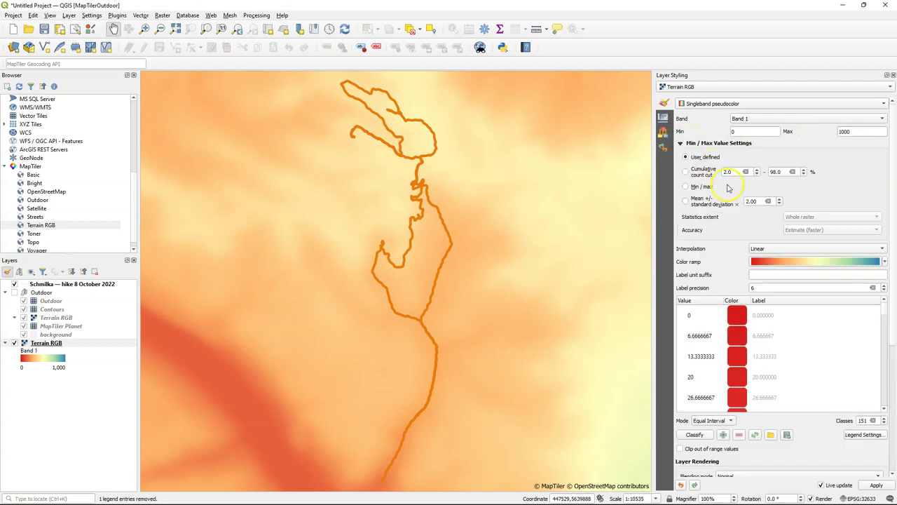
pyautogui.click(687, 186)
pyautogui.click(788, 219)
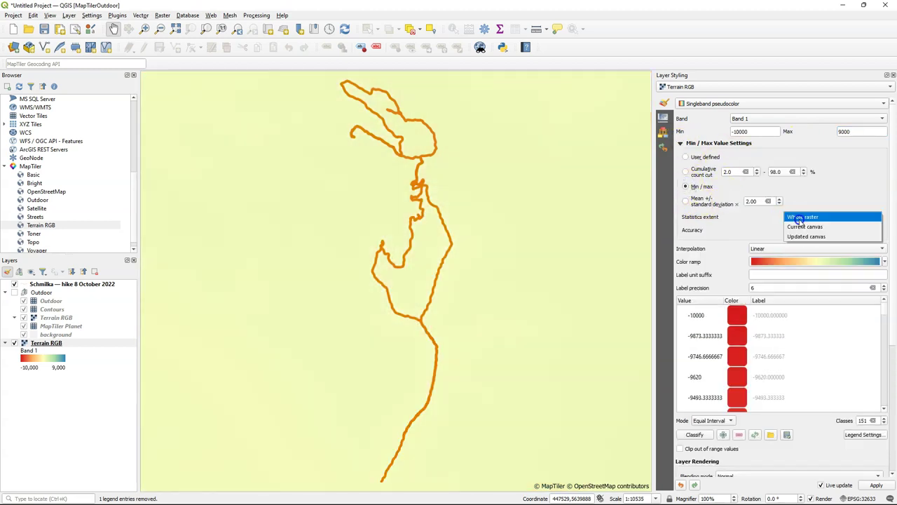
pyautogui.click(799, 226)
pyautogui.click(805, 231)
pyautogui.click(800, 241)
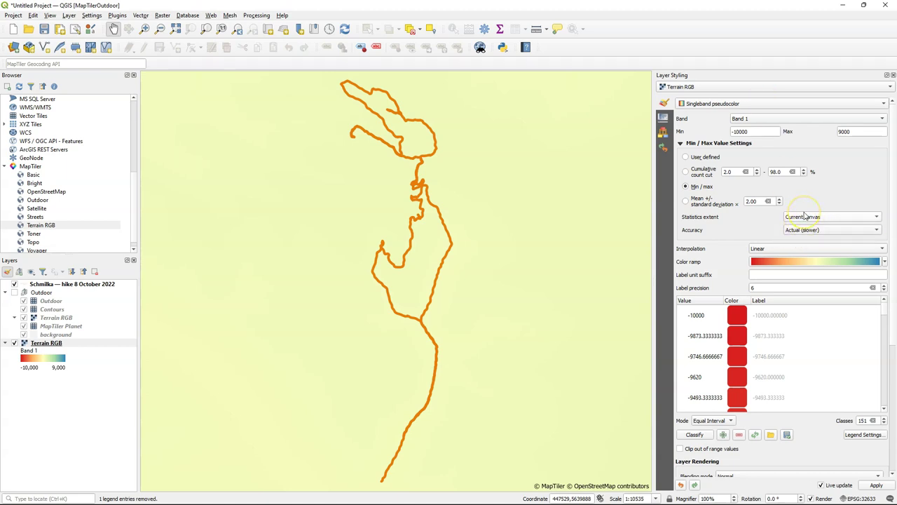
# Step: Set the pseudocolour range to a user-defined minimum of 0 and maximum of 500
pyautogui.tripleClick(757, 132)
pyautogui.write('0')
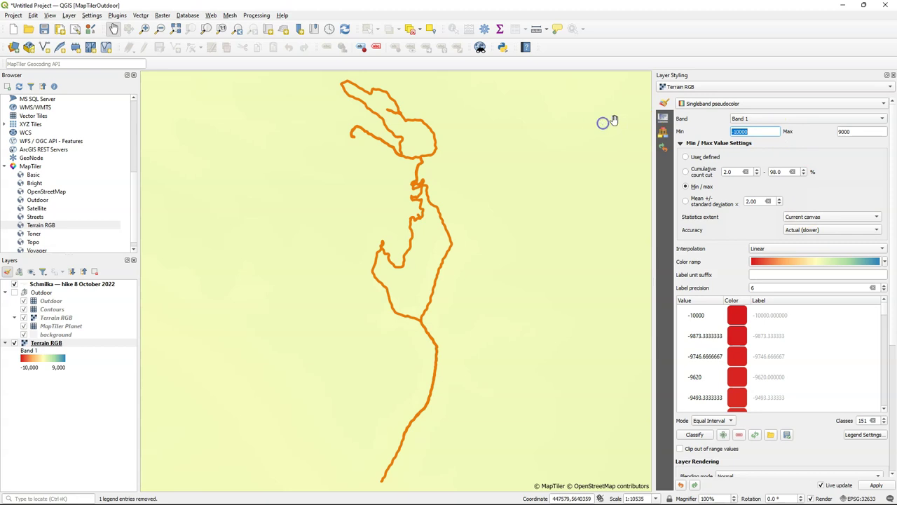
pyautogui.press('Tab')
pyautogui.write('500')
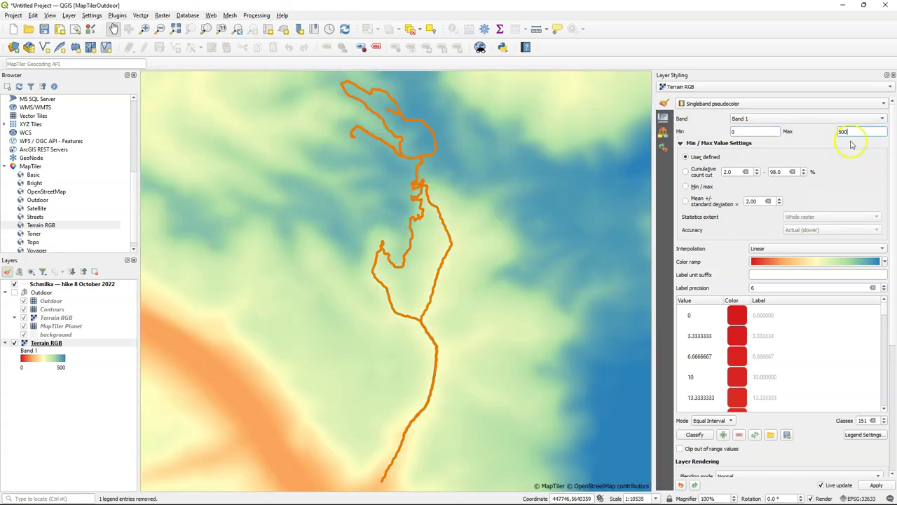
pyautogui.click(887, 263)
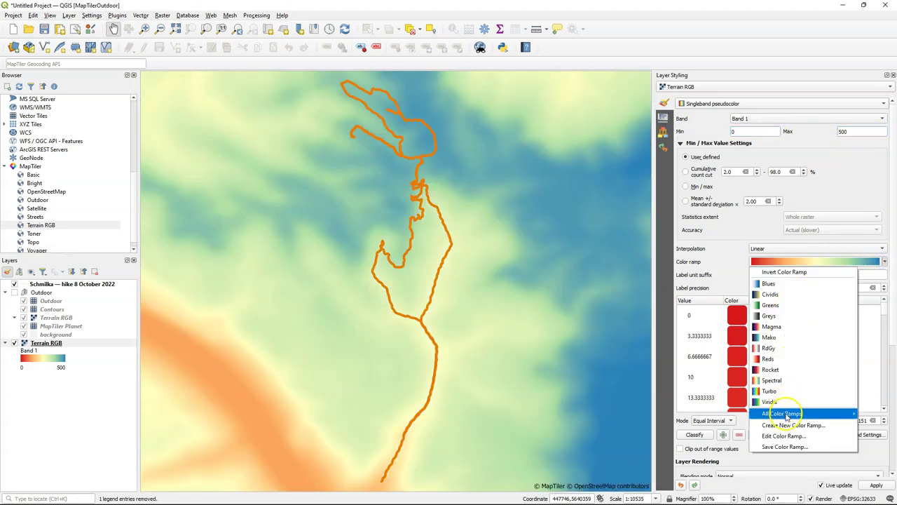
# Step: Create a new cpt-city colour ramp and apply the Topography nrwc palette to the terrain
pyautogui.click(784, 426)
pyautogui.click(428, 256)
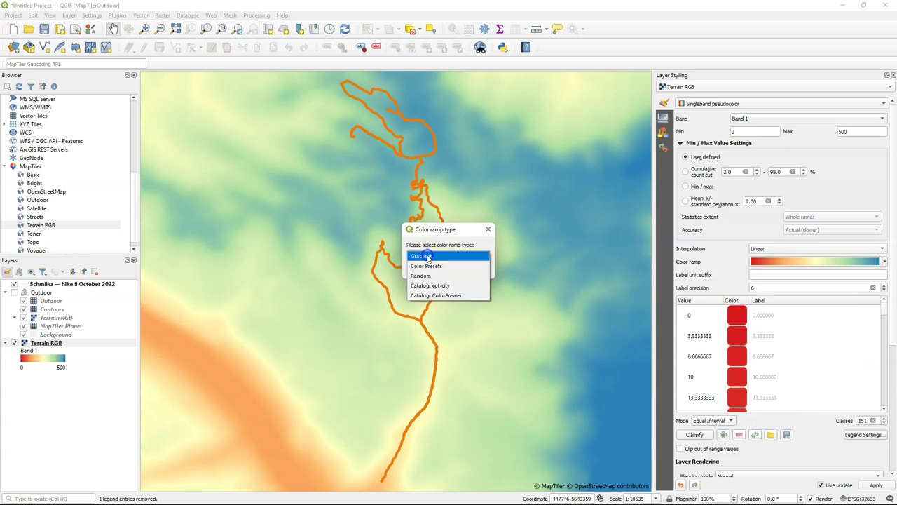
pyautogui.click(428, 285)
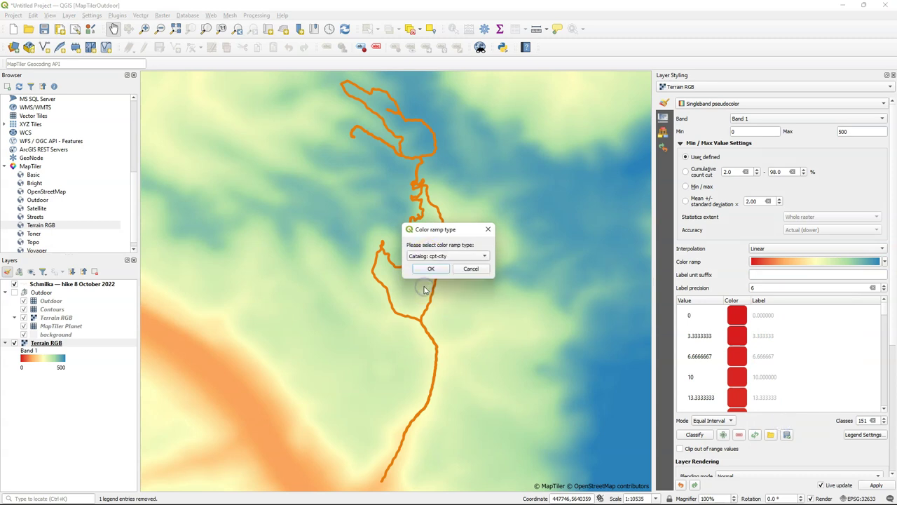
pyautogui.click(430, 269)
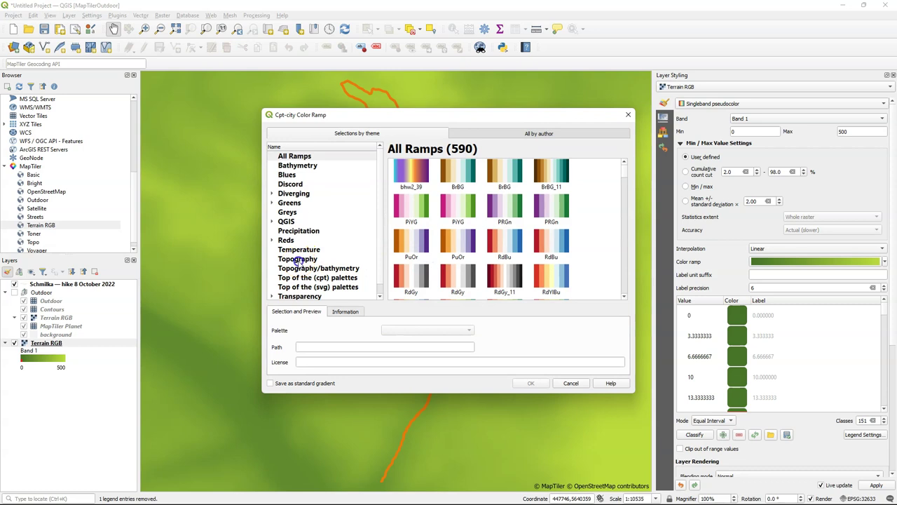
pyautogui.click(297, 261)
pyautogui.click(306, 258)
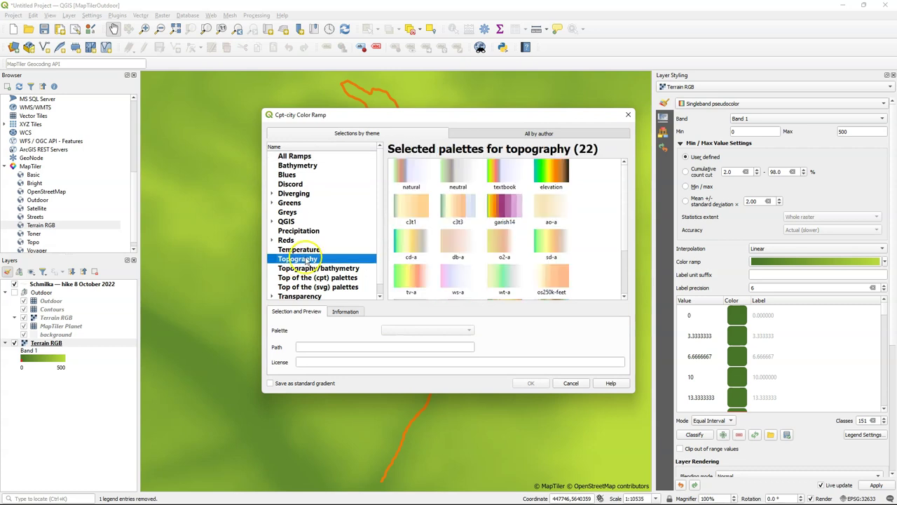
pyautogui.scroll(-2, 521, 240)
pyautogui.click(458, 280)
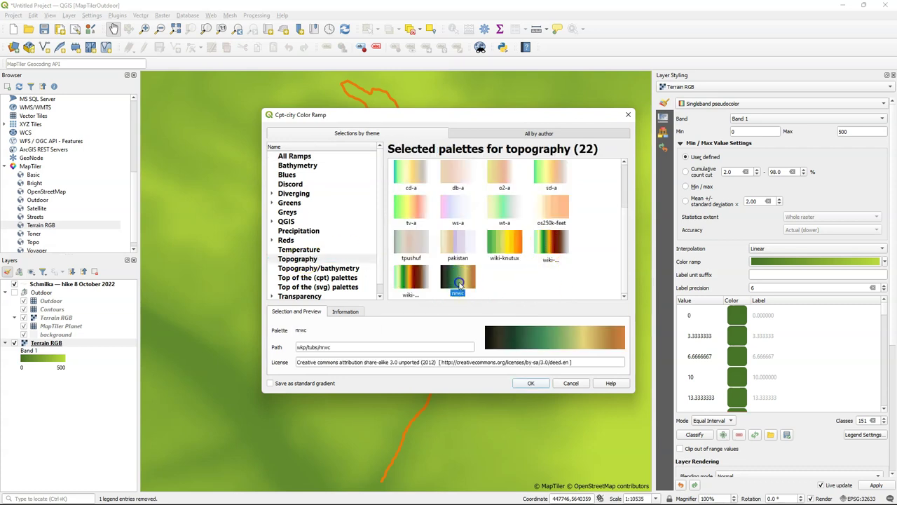
pyautogui.click(531, 383)
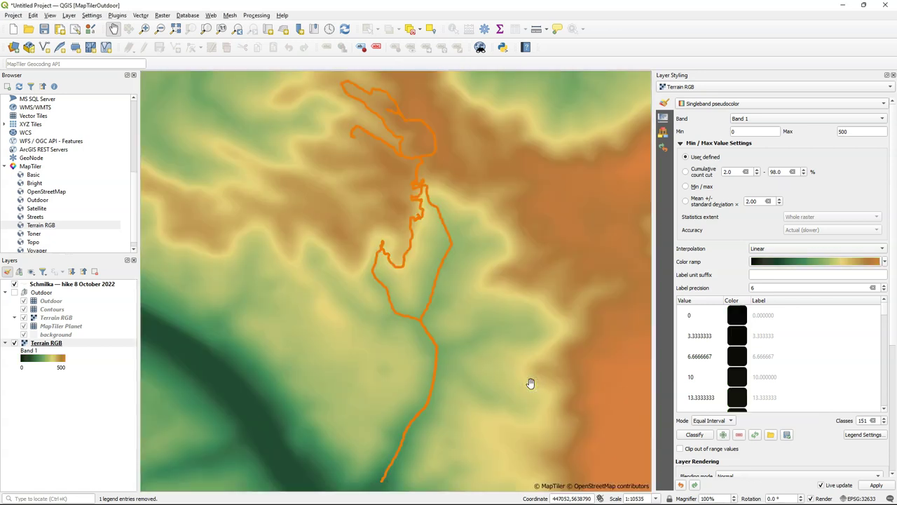
pyautogui.click(825, 300)
# Step: Duplicate the Terrain RGB layer, hiding the original and showing the copy
pyautogui.rightClick(55, 345)
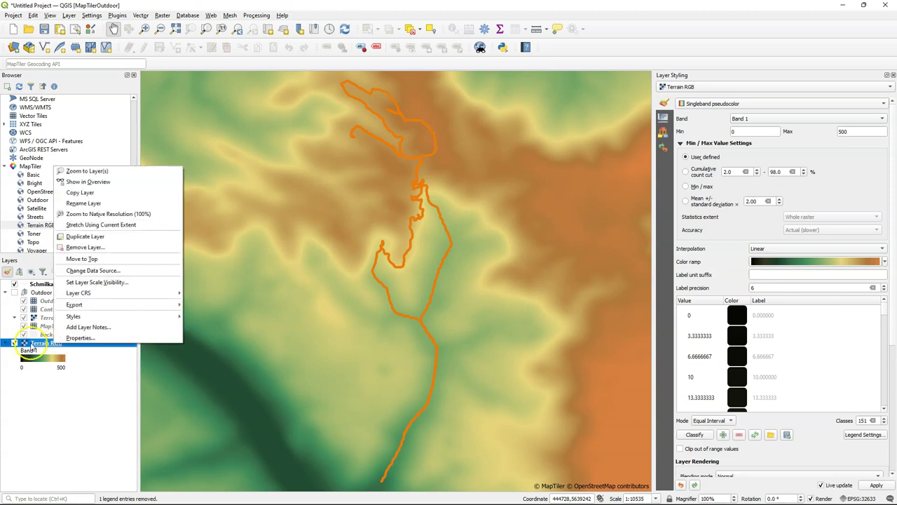
pyautogui.moveTo(126, 307)
pyautogui.click(95, 237)
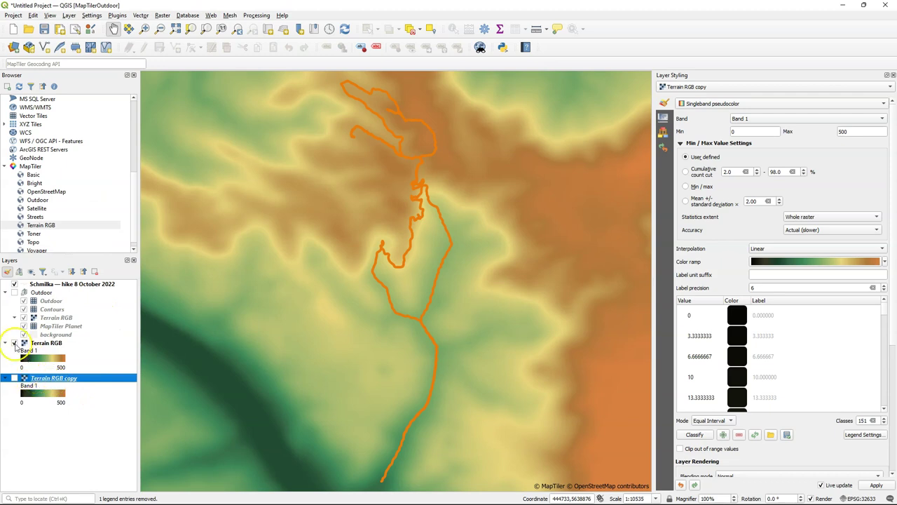
pyautogui.click(14, 343)
pyautogui.click(14, 377)
# Step: Rename the 'Terrain RGB copy' layer to 'hillshade'
pyautogui.rightClick(45, 378)
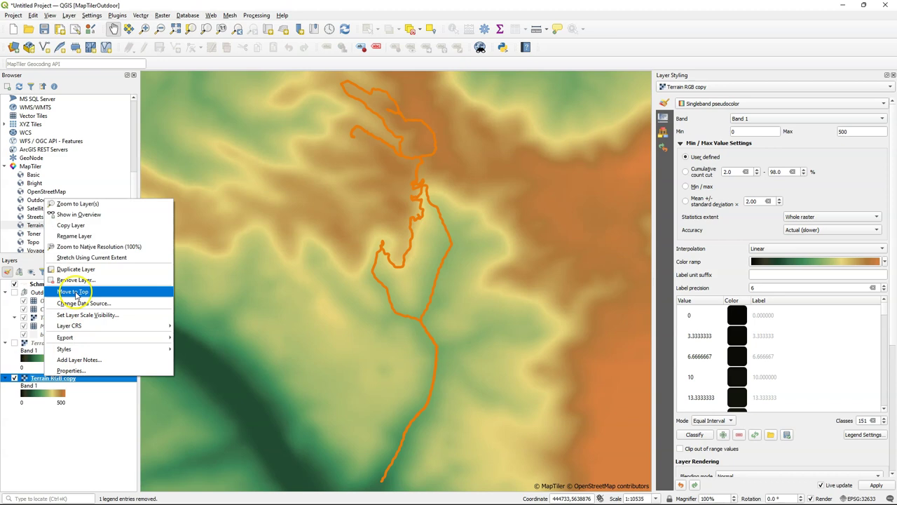
pyautogui.click(81, 237)
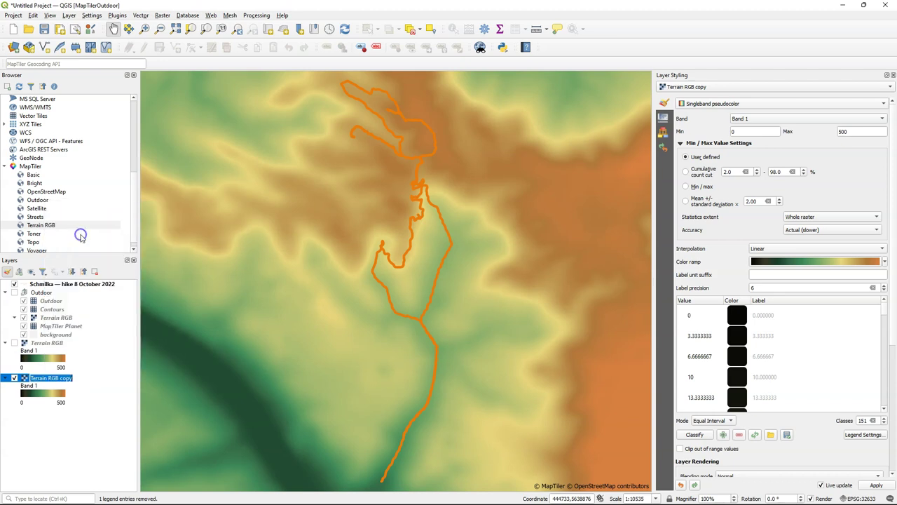
pyautogui.write('hillshade')
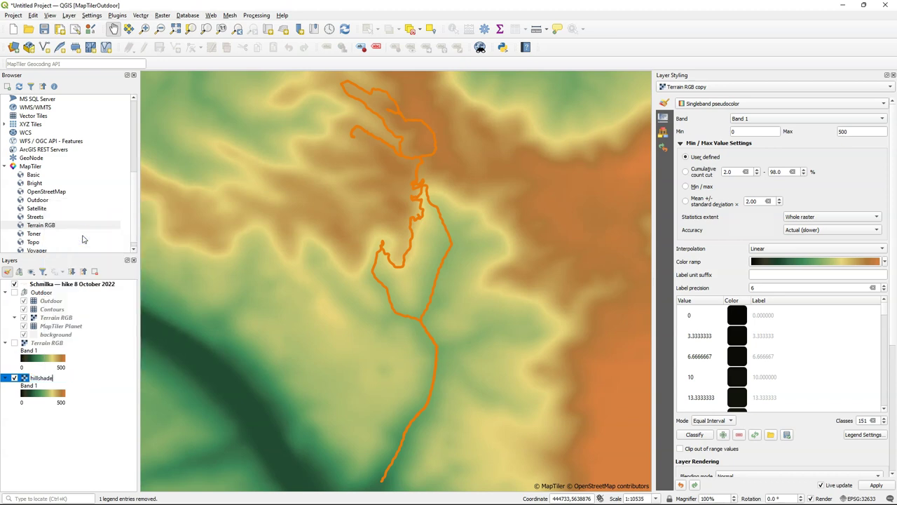
pyautogui.press('Return')
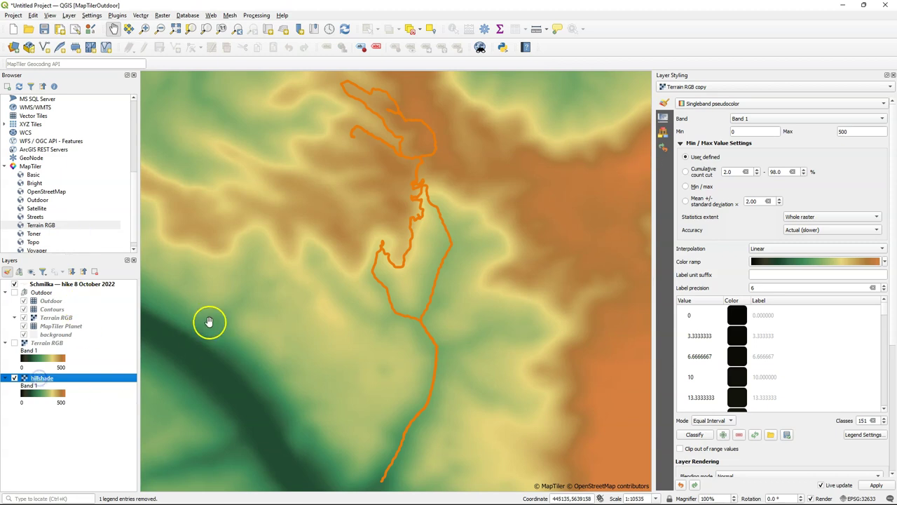
pyautogui.click(706, 105)
# Step: Render the hillshade layer as Hillshade with Early resampling turned on
pyautogui.click(699, 113)
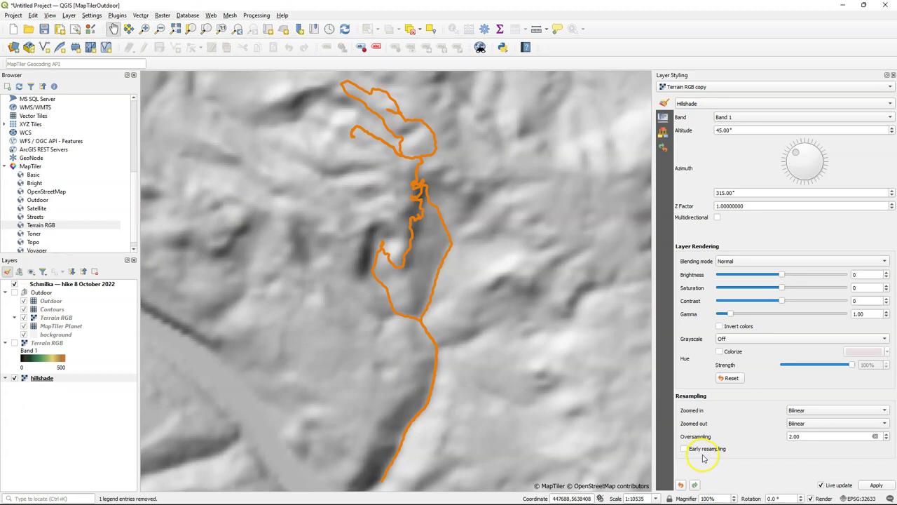
pyautogui.click(685, 448)
pyautogui.scroll(-2, 411, 294)
pyautogui.scroll(2, 410, 295)
pyautogui.click(408, 292)
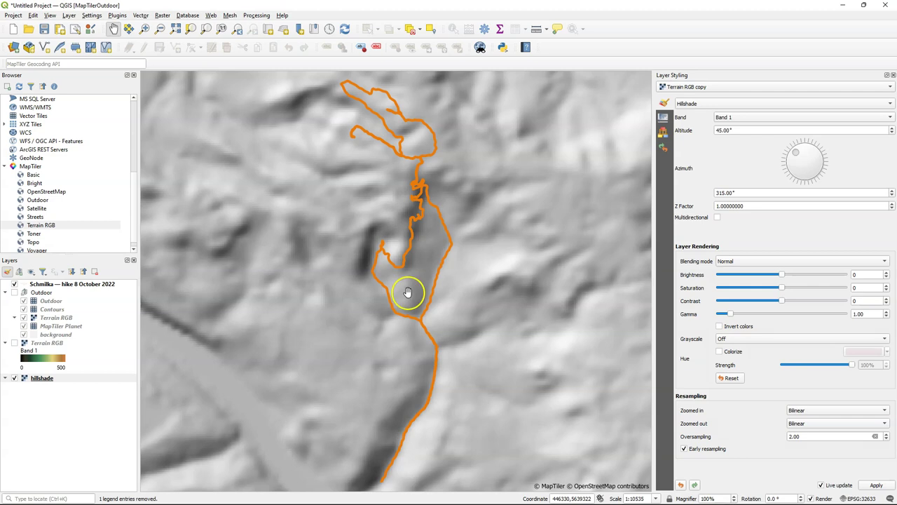
# Step: Blend the coloured Terrain RGB layer over the hillshade with Multiply, then show the Outdoor group
pyautogui.click(24, 342)
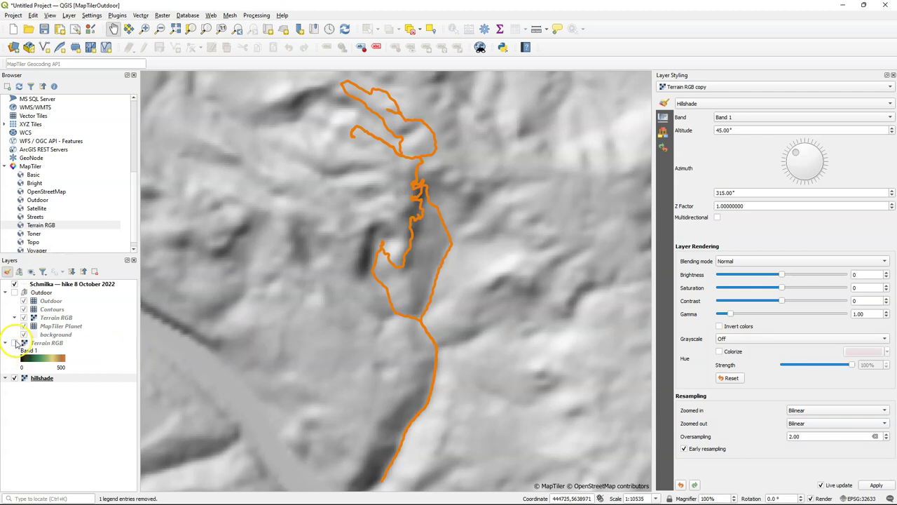
pyautogui.click(23, 343)
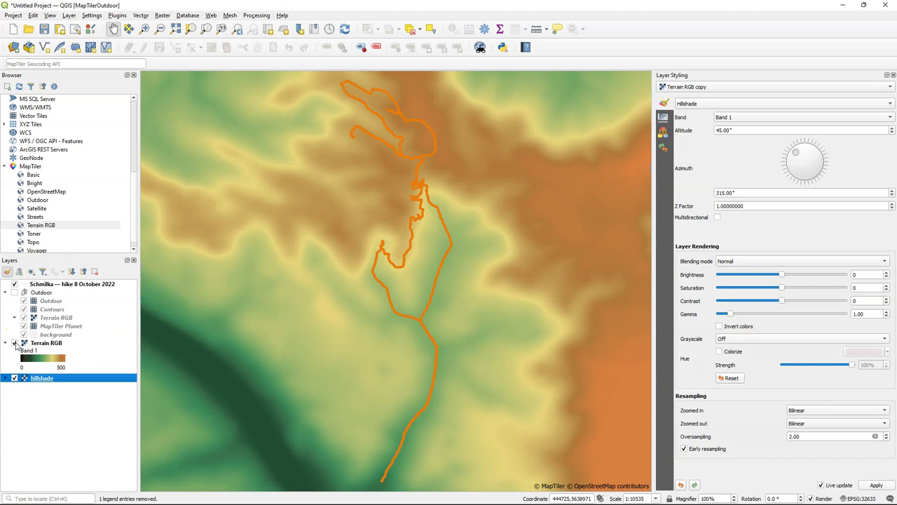
pyautogui.click(758, 384)
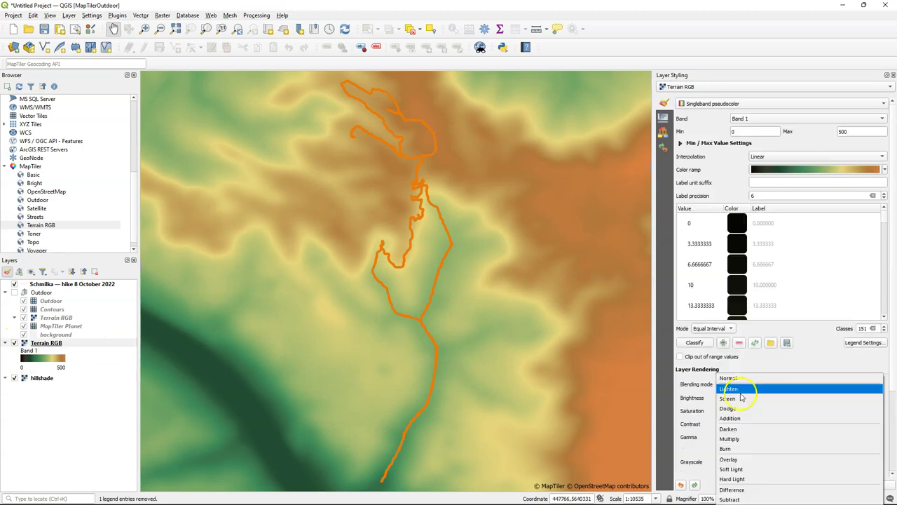
pyautogui.click(740, 439)
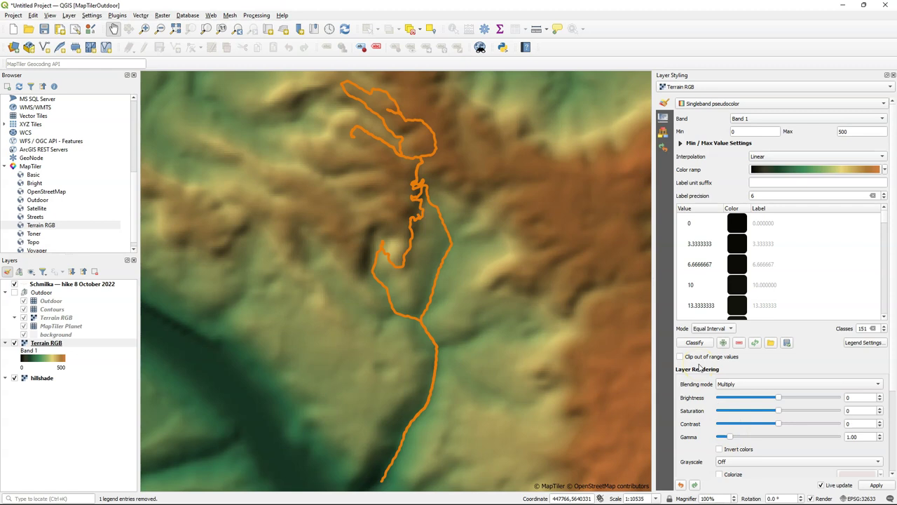
pyautogui.click(15, 292)
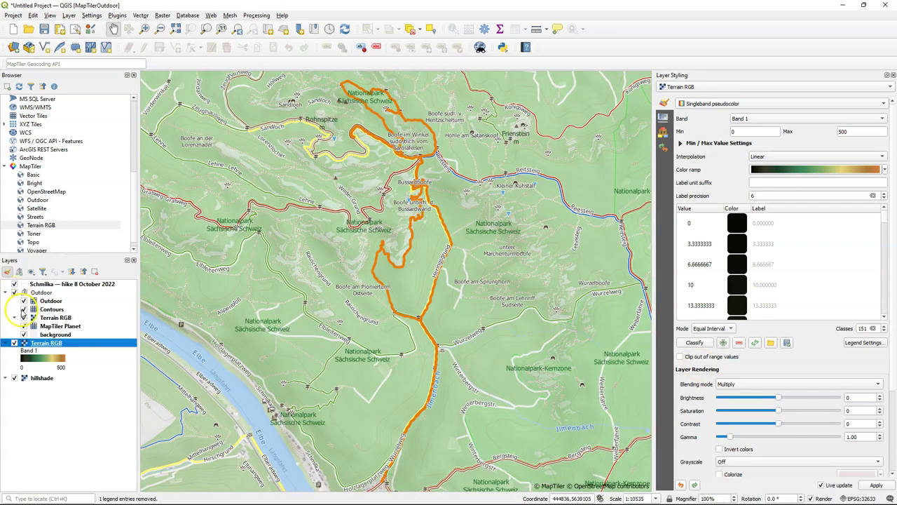
# Step: Untick the Outdoor group's background and MapTiler Planet sublayers
pyautogui.click(24, 335)
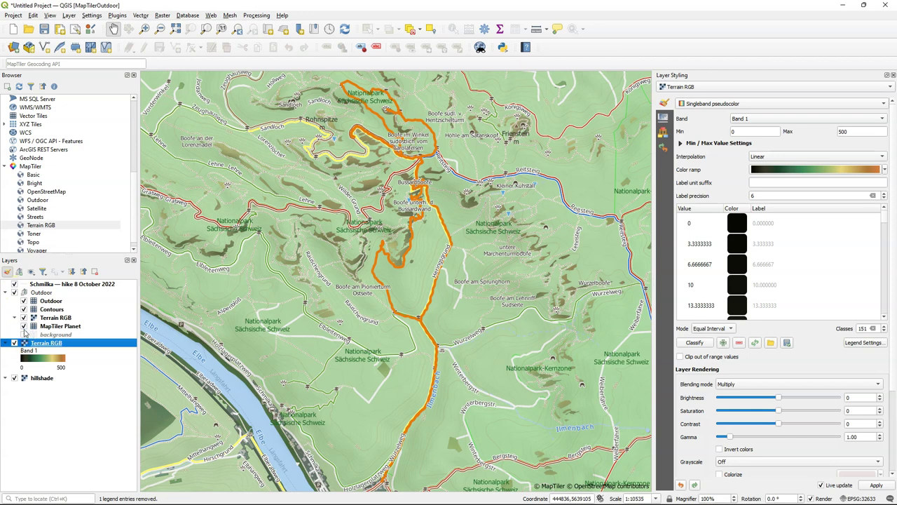
pyautogui.click(23, 327)
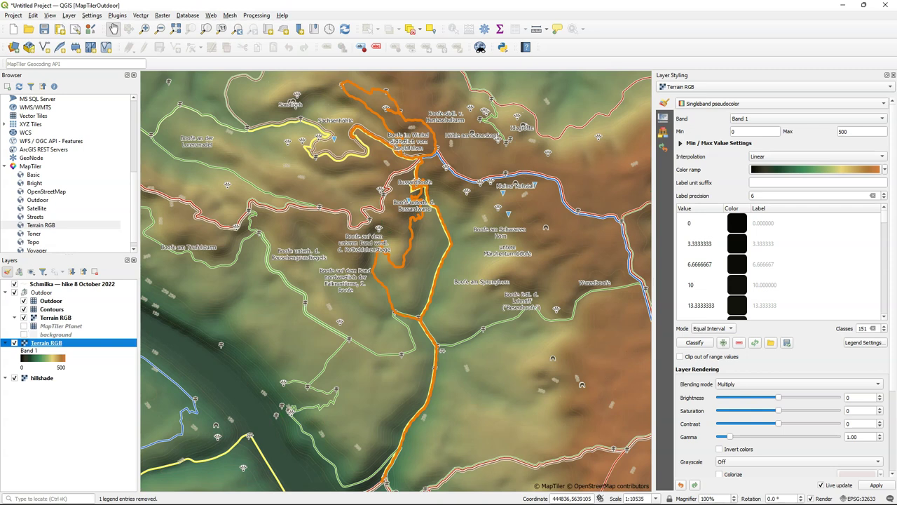
# Step: Darken the contour_index line colour to dark brown (#42331d)
pyautogui.click(51, 310)
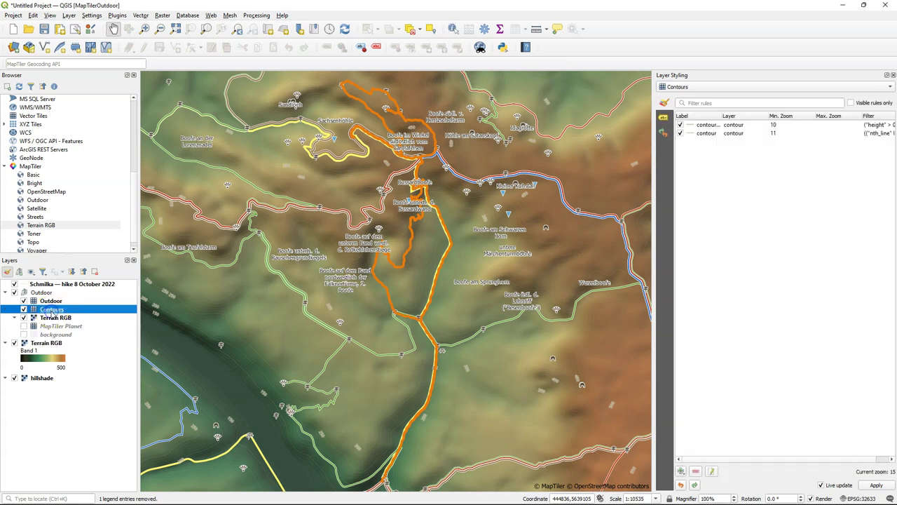
pyautogui.doubleClick(691, 126)
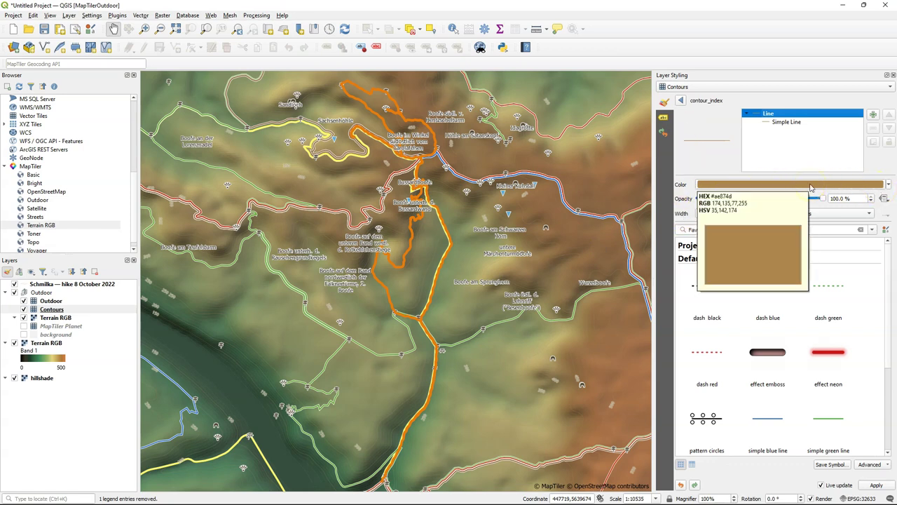
pyautogui.click(792, 122)
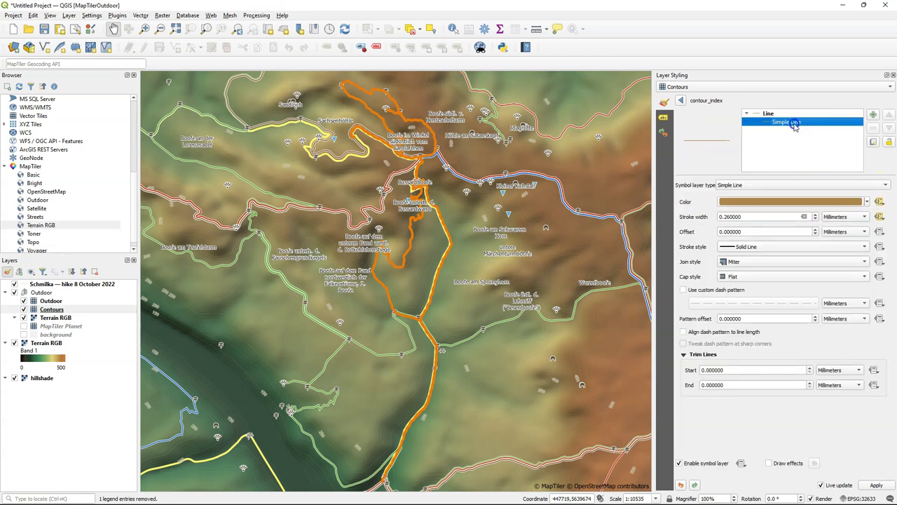
pyautogui.click(762, 202)
pyautogui.click(740, 295)
pyautogui.moveTo(740, 294); pyautogui.dragTo(733, 295)
pyautogui.click(681, 101)
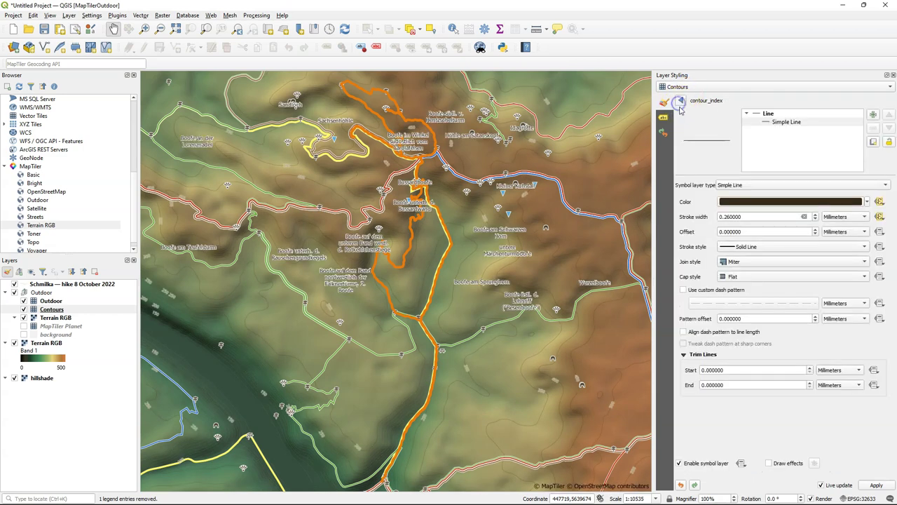
# Step: Change the regular contour line colour to dark grey (#4a4948)
pyautogui.click(681, 101)
pyautogui.doubleClick(684, 126)
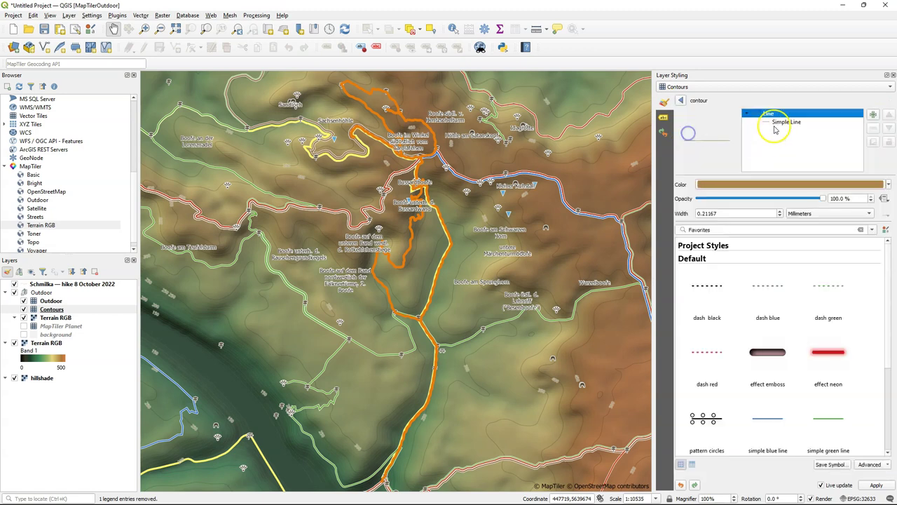
pyautogui.click(782, 122)
pyautogui.click(764, 202)
pyautogui.moveTo(716, 278); pyautogui.dragTo(700, 278)
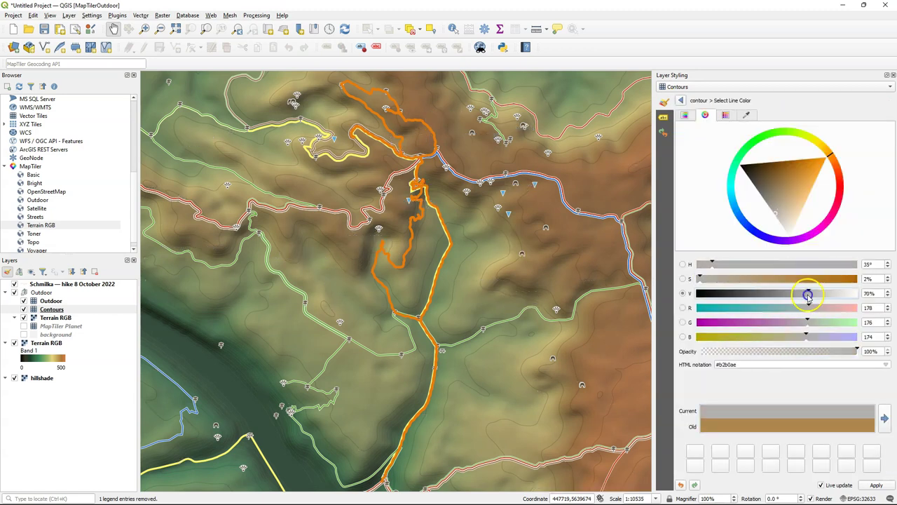
pyautogui.moveTo(807, 294); pyautogui.dragTo(744, 293)
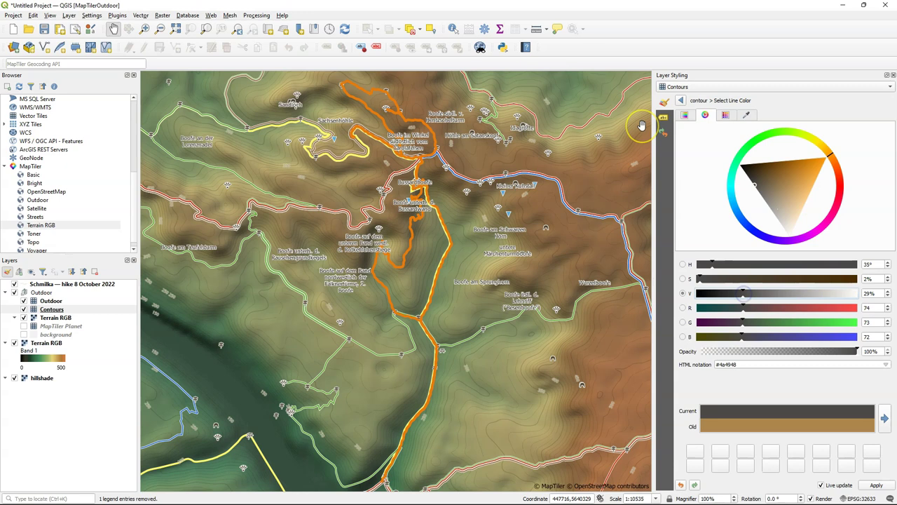
pyautogui.click(681, 101)
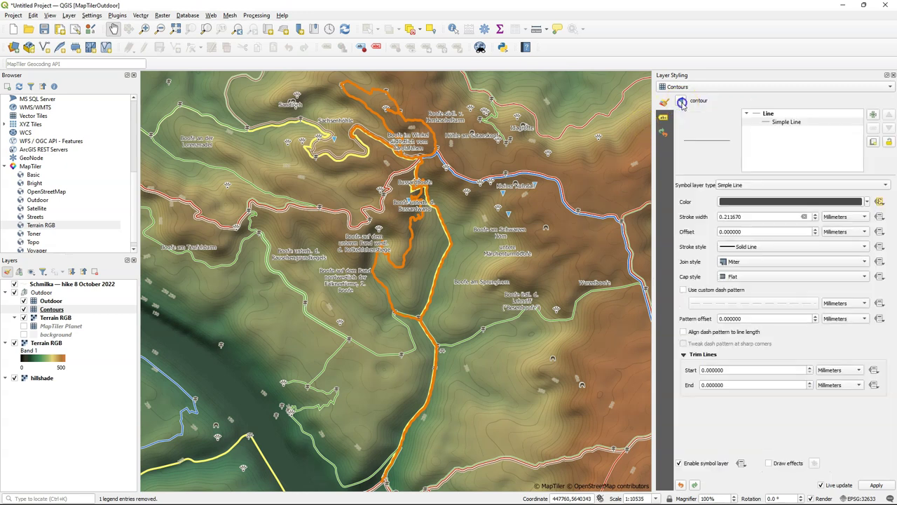
# Step: Show the Outdoor layer's label rules with the Label column widened to full rule names
pyautogui.click(53, 302)
pyautogui.click(664, 118)
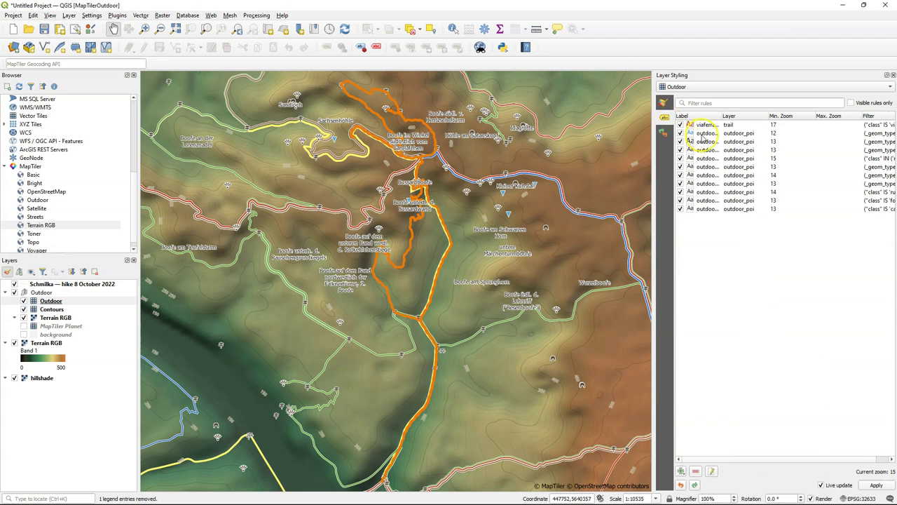
pyautogui.moveTo(721, 115); pyautogui.dragTo(808, 119)
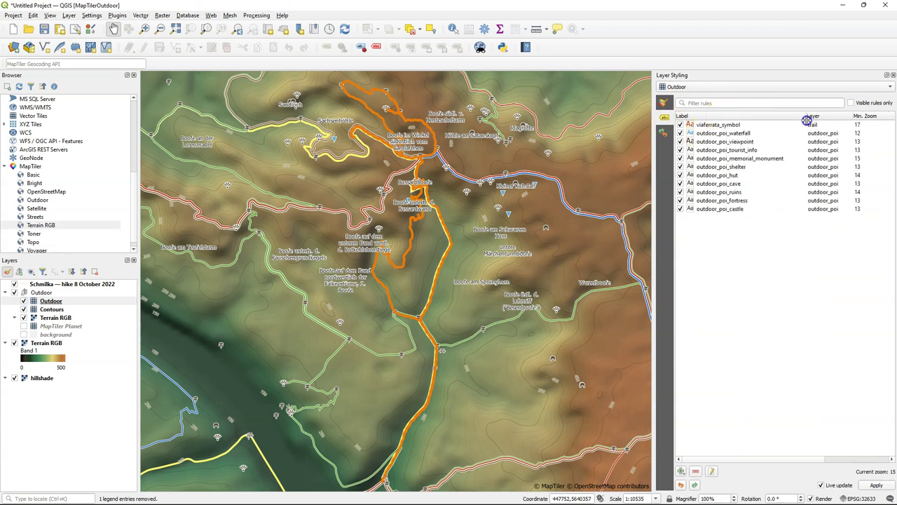
# Step: Turn off the text buffer for the outdoor_poi viewpoint, memorial_monument and next POI label rules
pyautogui.doubleClick(722, 141)
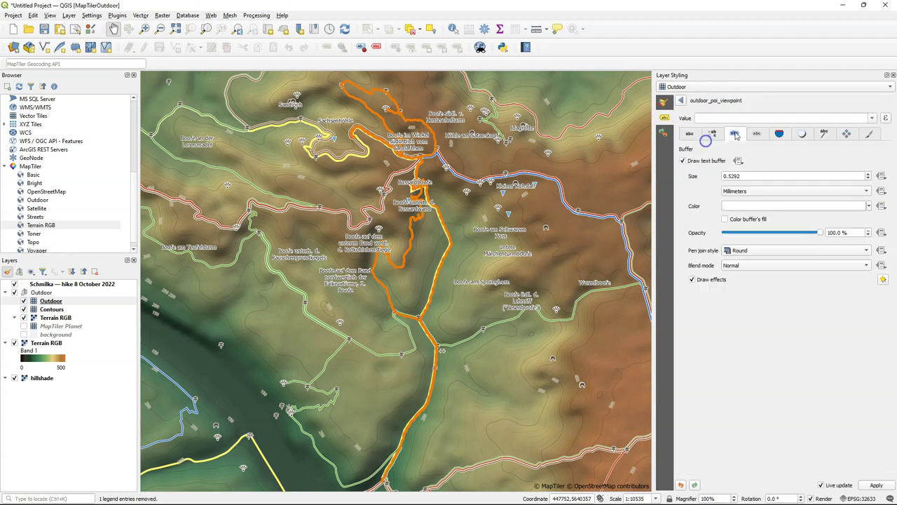
pyautogui.click(682, 162)
pyautogui.click(681, 100)
pyautogui.doubleClick(722, 149)
pyautogui.click(682, 160)
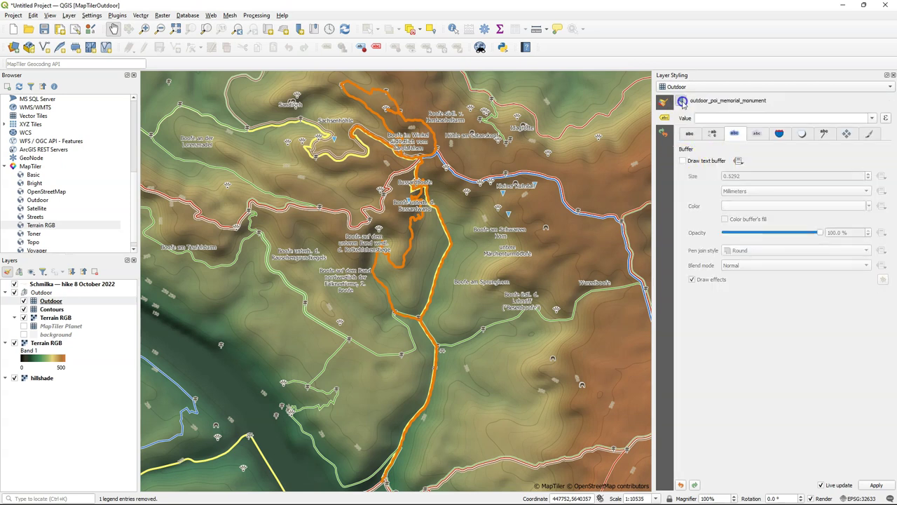
pyautogui.click(681, 100)
pyautogui.doubleClick(718, 175)
pyautogui.click(682, 160)
pyautogui.click(681, 100)
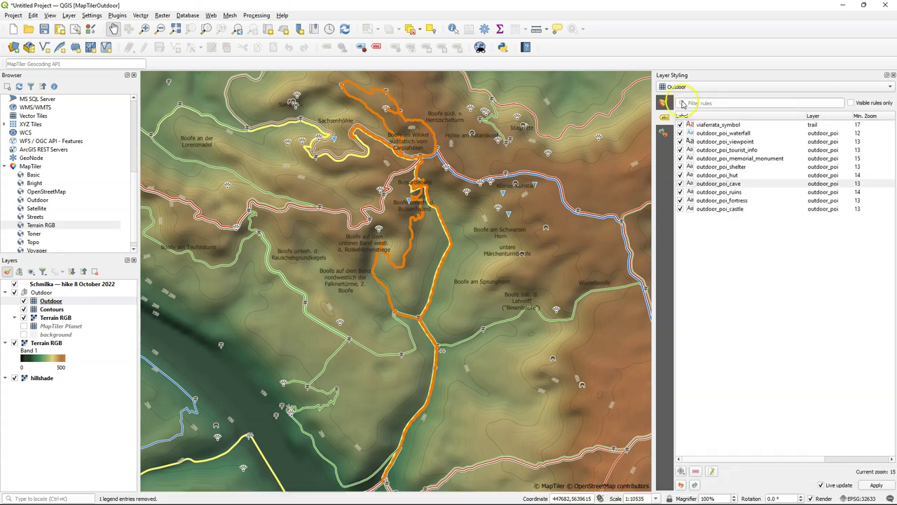
# Step: Turn off Draw text buffer for the Contours layer's contour_label rule
pyautogui.click(51, 309)
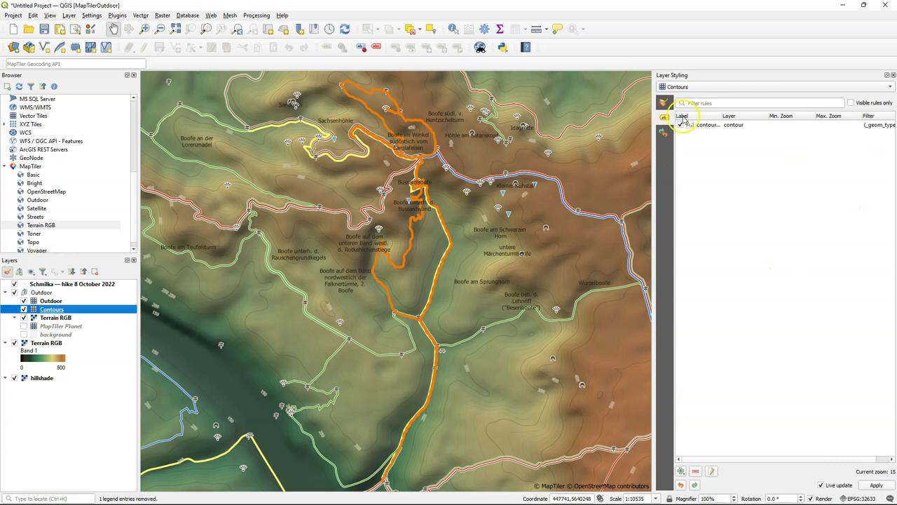
pyautogui.click(708, 125)
pyautogui.doubleClick(709, 126)
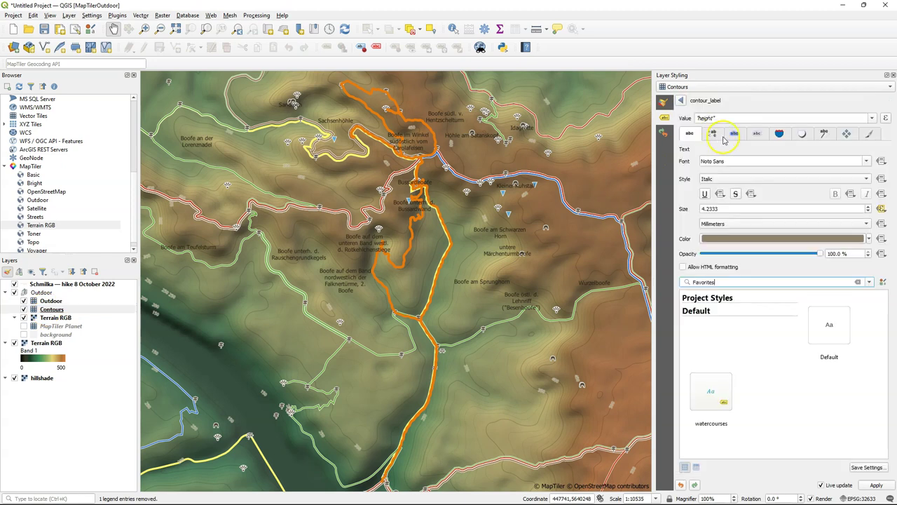
pyautogui.click(734, 133)
pyautogui.click(684, 161)
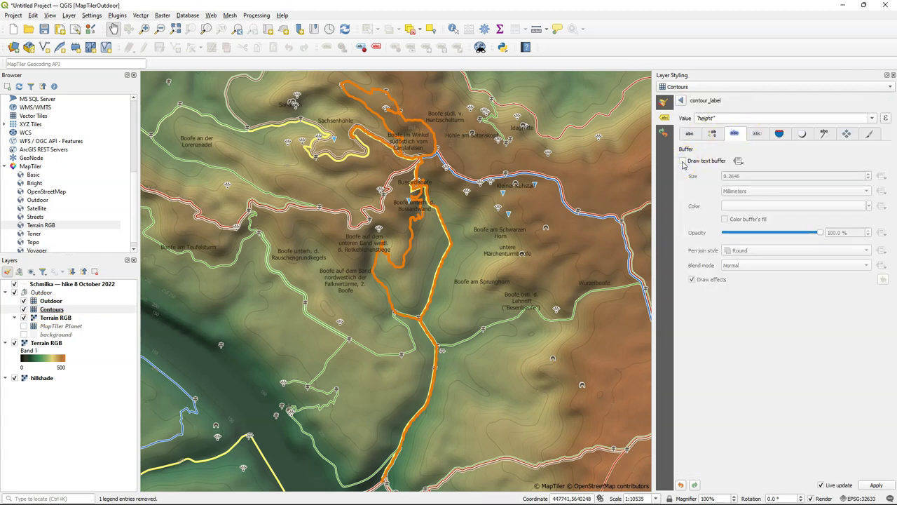
# Step: Set the contour label text colour to Default Color (black)
pyautogui.click(690, 135)
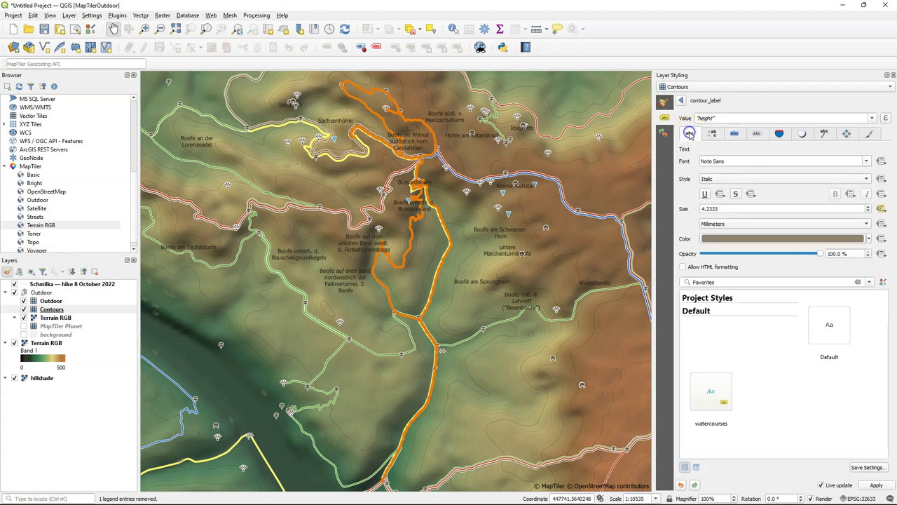
pyautogui.click(869, 239)
pyautogui.click(709, 248)
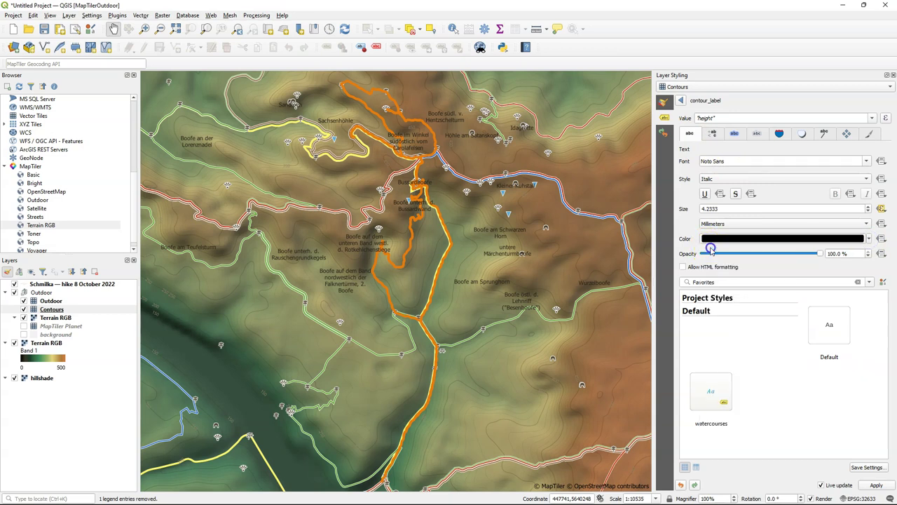